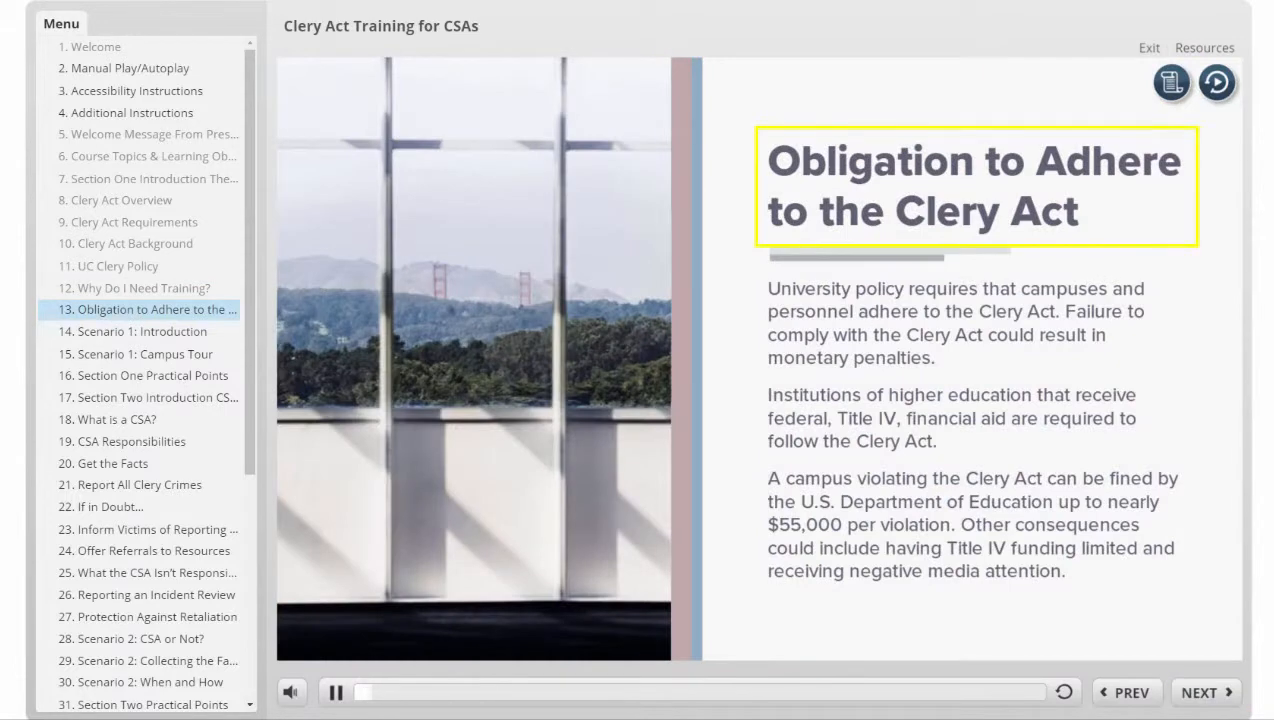
# Move focus through the Clery Act and Scenario 1 introduction slides, advancing to the Campus Tour quiz
pyautogui.press('Tab')
pyautogui.press('Tab')
pyautogui.press('Tab')
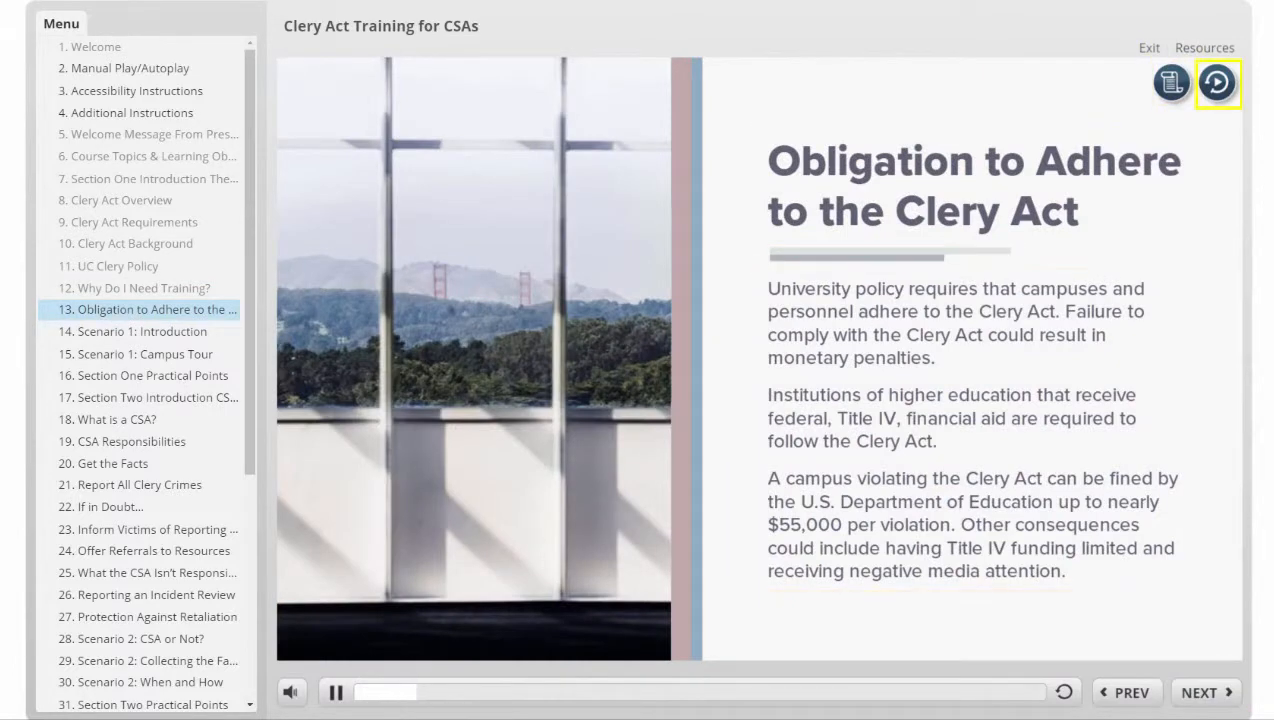
pyautogui.press('Tab')
pyautogui.press('Tab')
pyautogui.press('Tab')
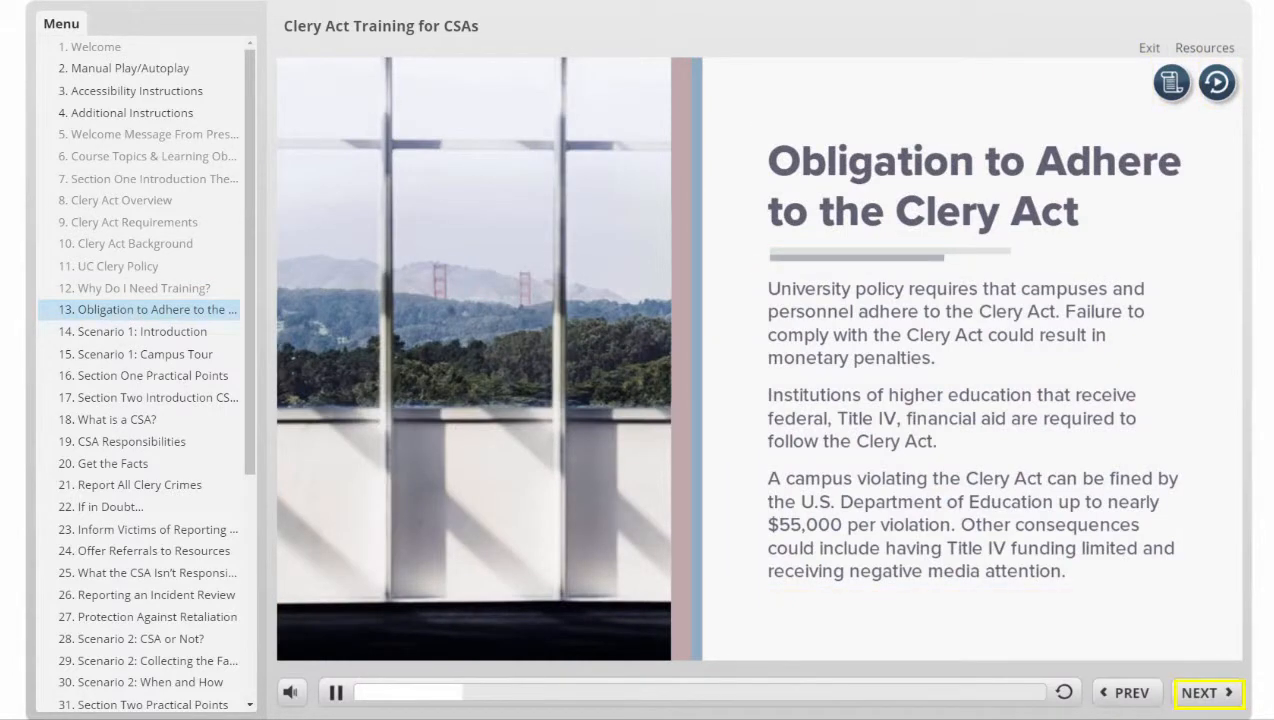
pyautogui.press('Return')
pyautogui.press('Tab')
pyautogui.press('Tab')
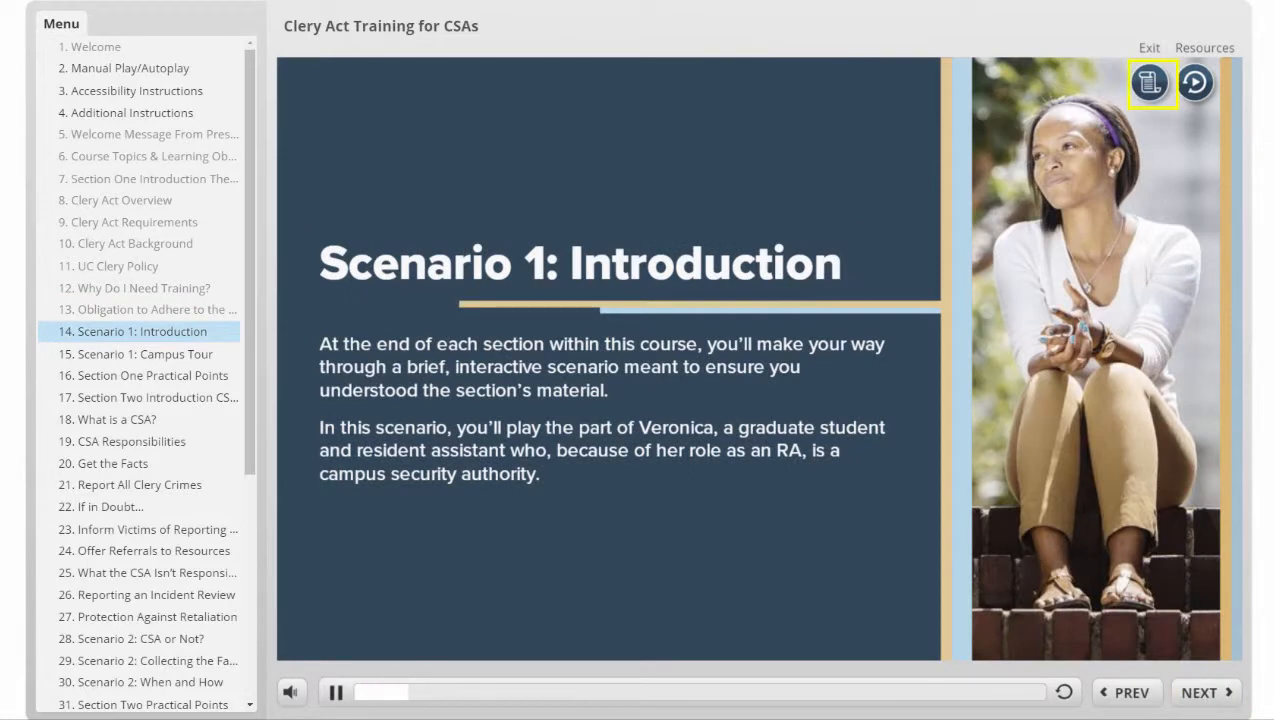
pyautogui.press('Tab')
pyautogui.press('Tab')
pyautogui.press('Tab')
pyautogui.press('Tab')
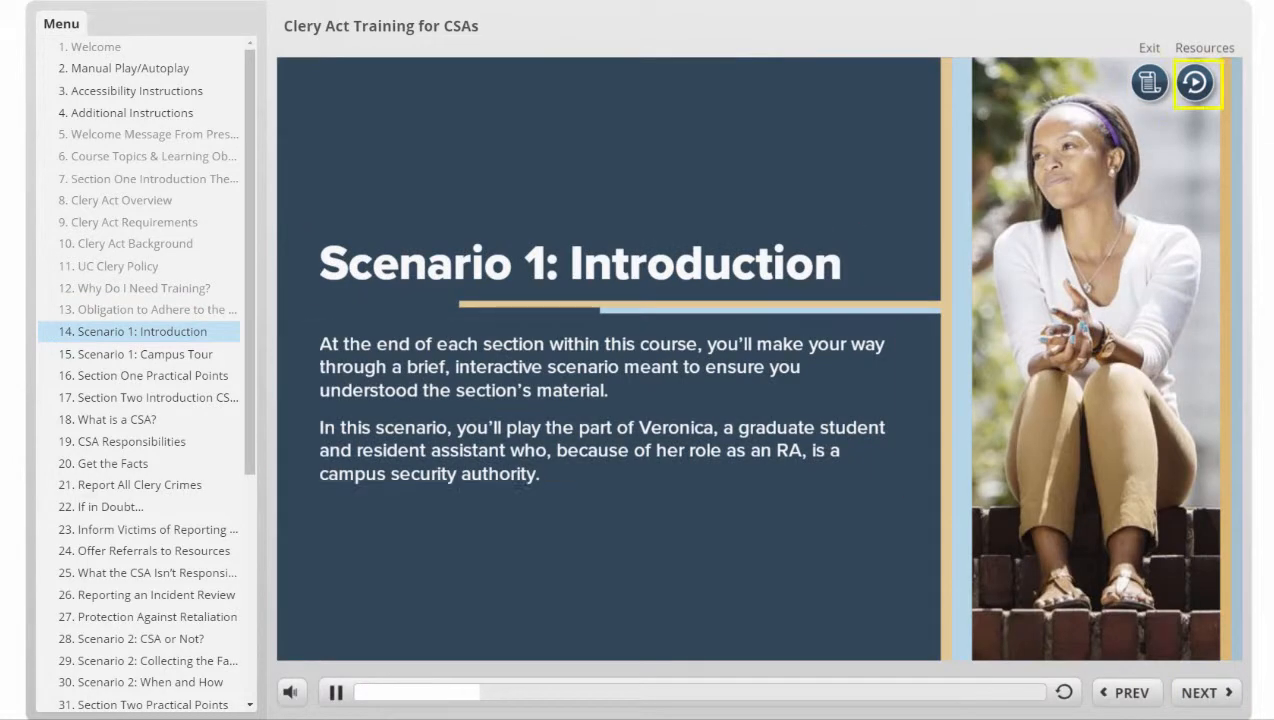
pyautogui.press('Return')
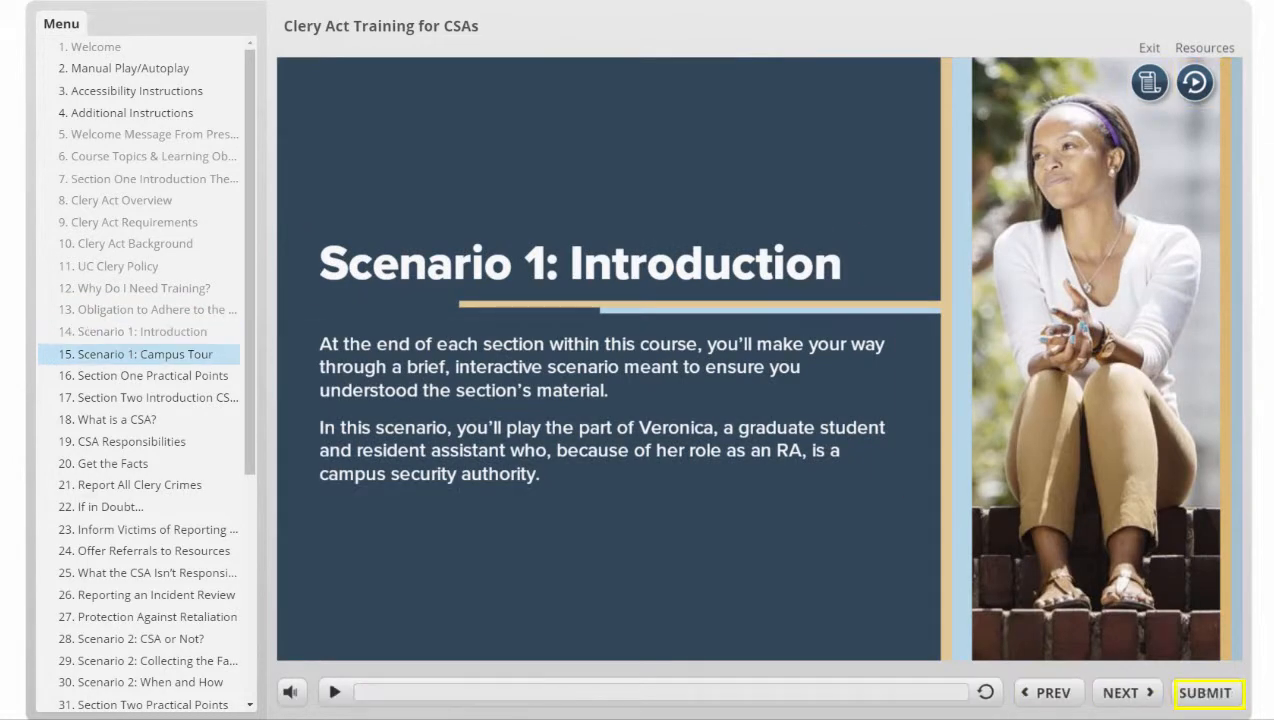
# Tab through the quiz title, question, choices A to E and player controls to Submit
pyautogui.press('Tab')
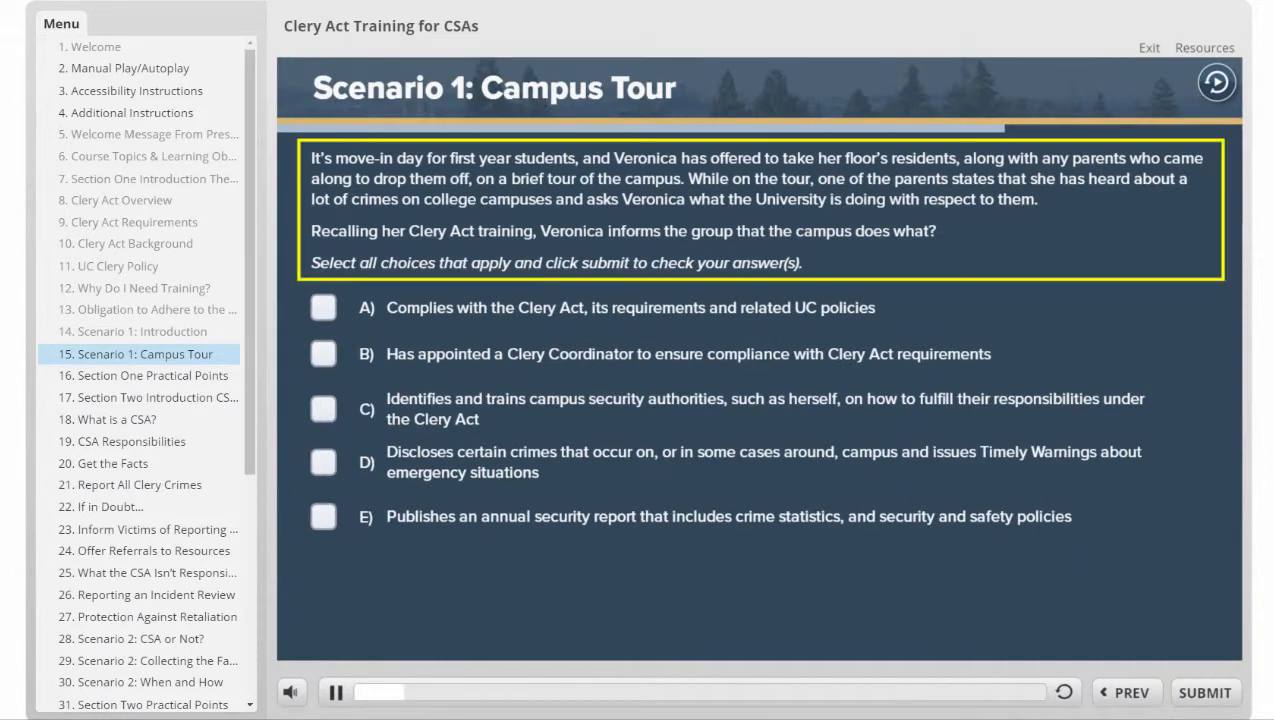
pyautogui.press('Tab')
pyautogui.press('Tab')
pyautogui.press('Tab')
pyautogui.press('Tab')
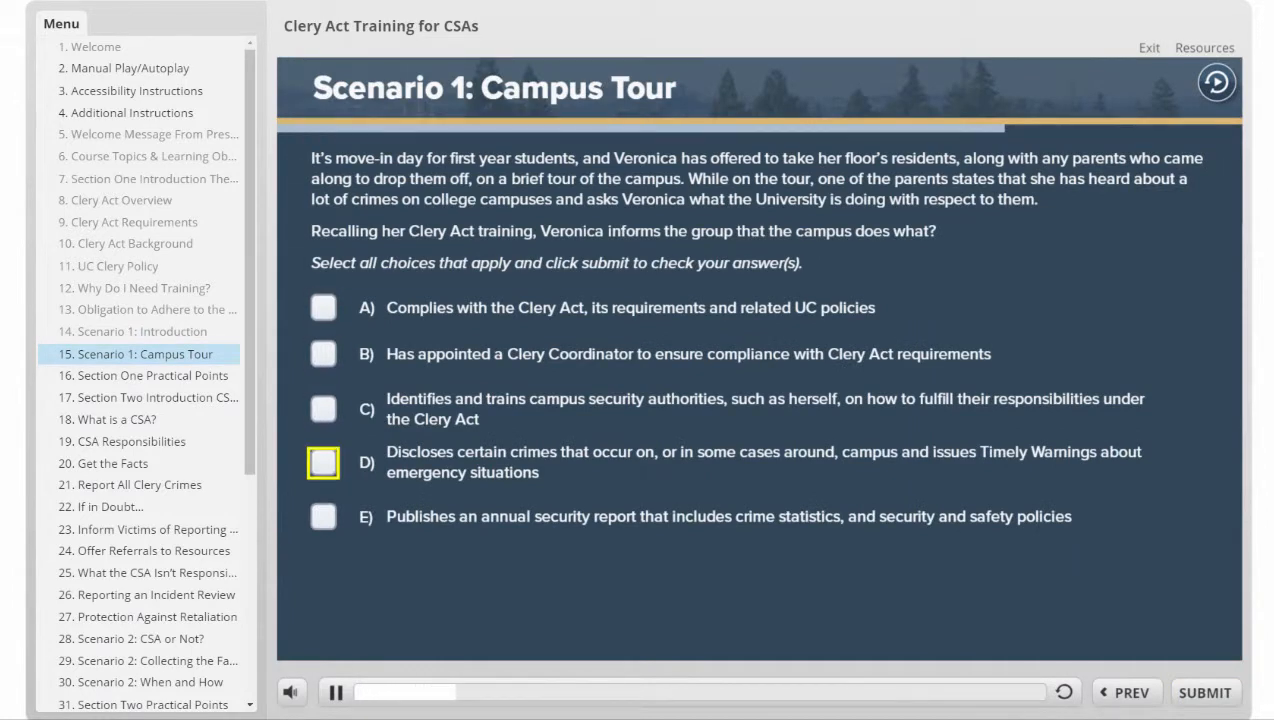
pyautogui.press('Tab')
pyautogui.press('Tab')
pyautogui.press('Tab')
pyautogui.press('Tab')
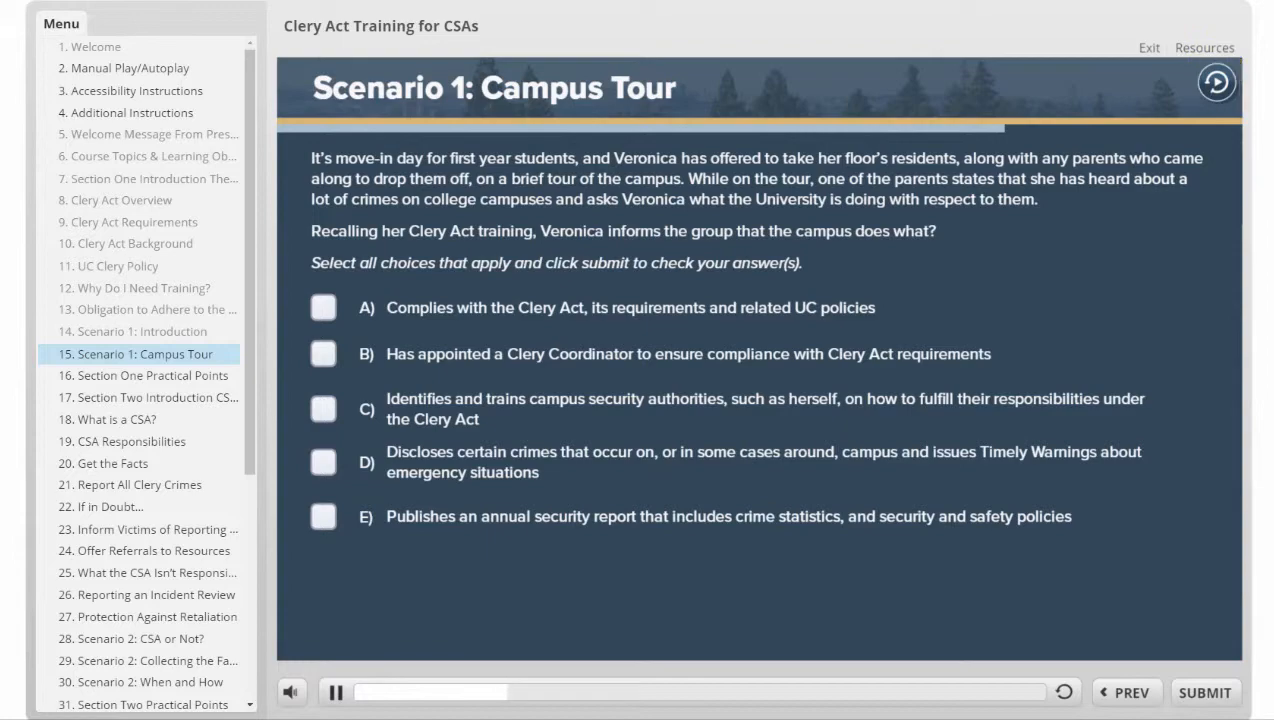
pyautogui.press('Tab')
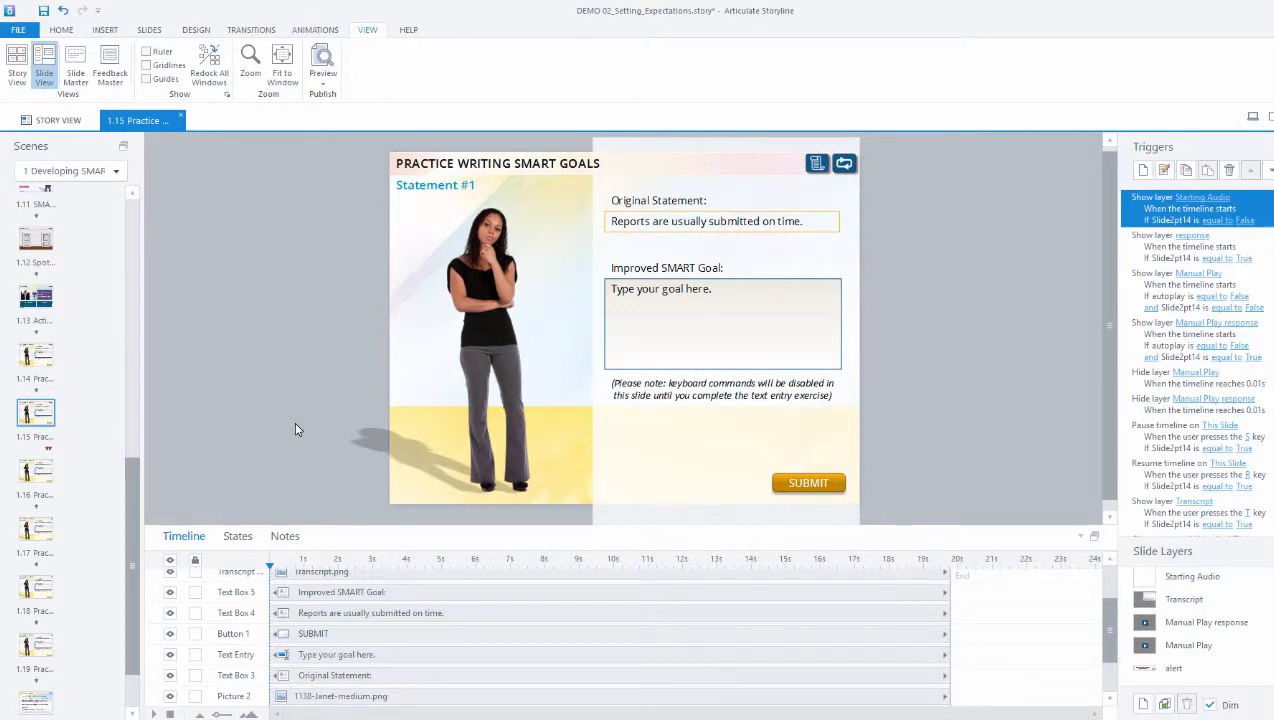
# Uncheck 'Object is visible to accessibility tools' for the woman picture on slide 1.15
pyautogui.click(493, 360)
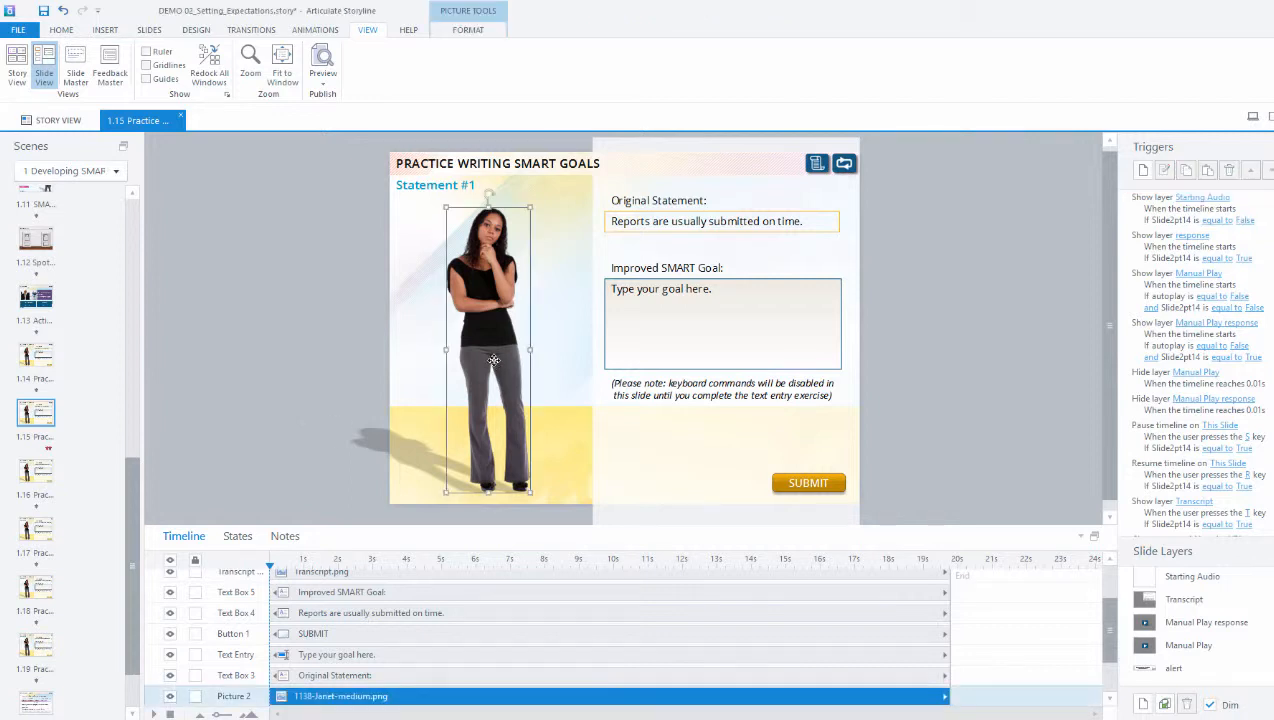
pyautogui.hotkey('ctrl', 'shift', 'Return')
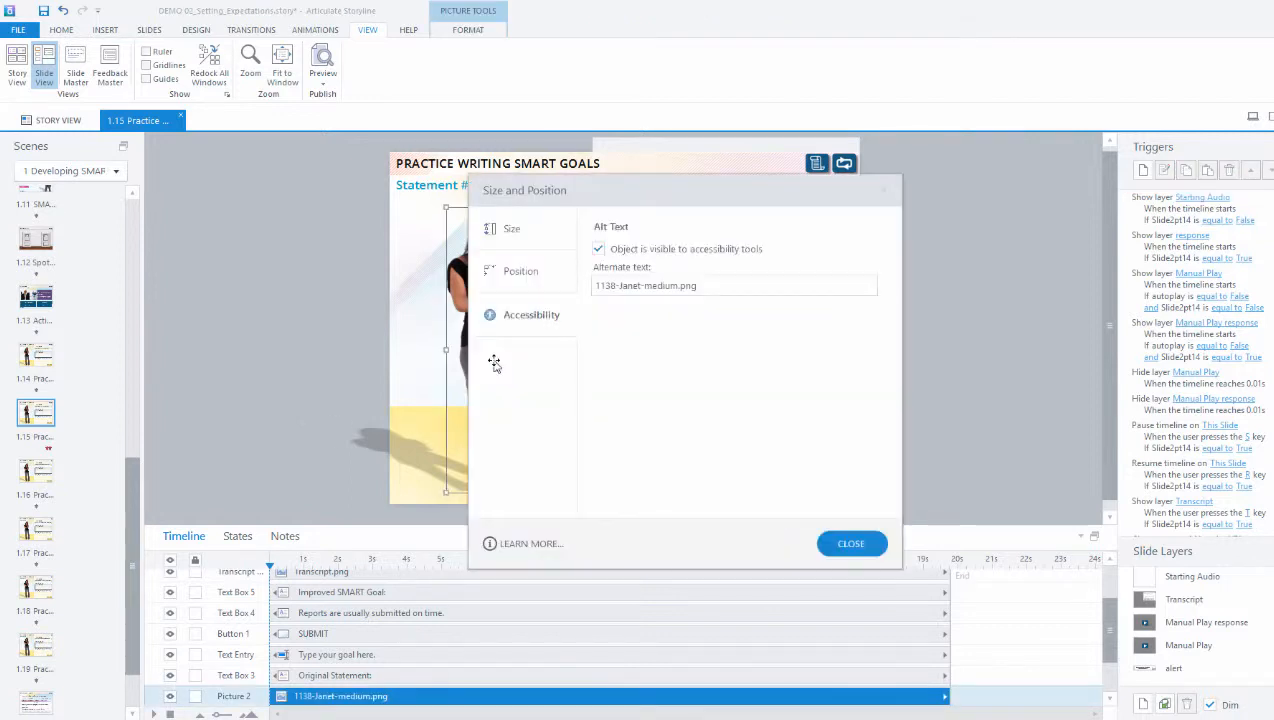
pyautogui.click(601, 252)
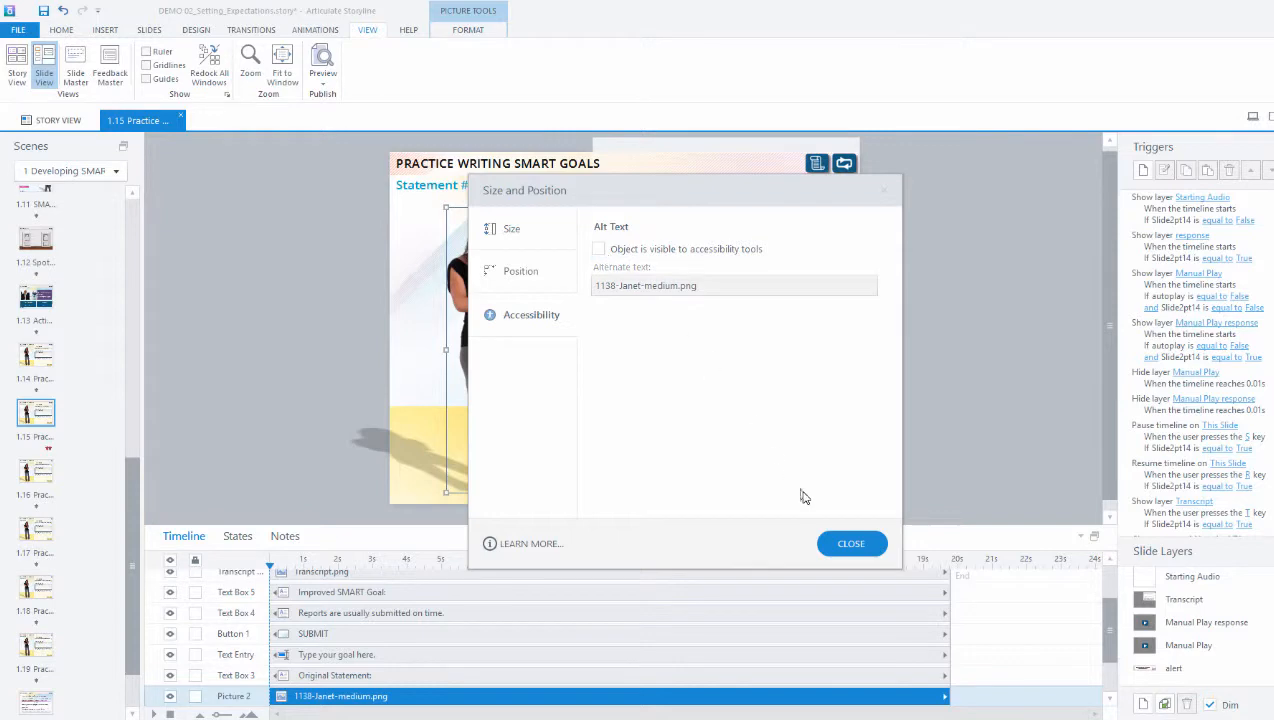
pyautogui.click(846, 549)
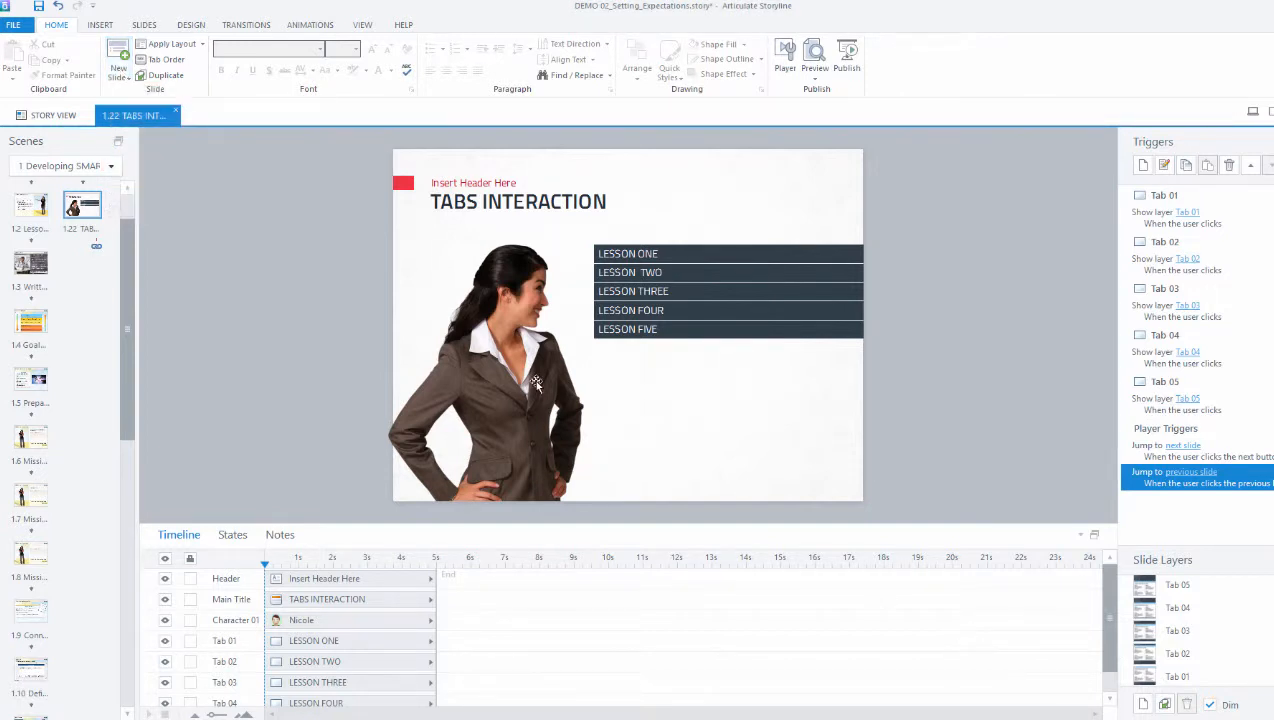
# Review the Nicole character's accessibility settings without changing them
pyautogui.click(536, 383)
pyautogui.hotkey('ctrl', 'shift', 'Return')
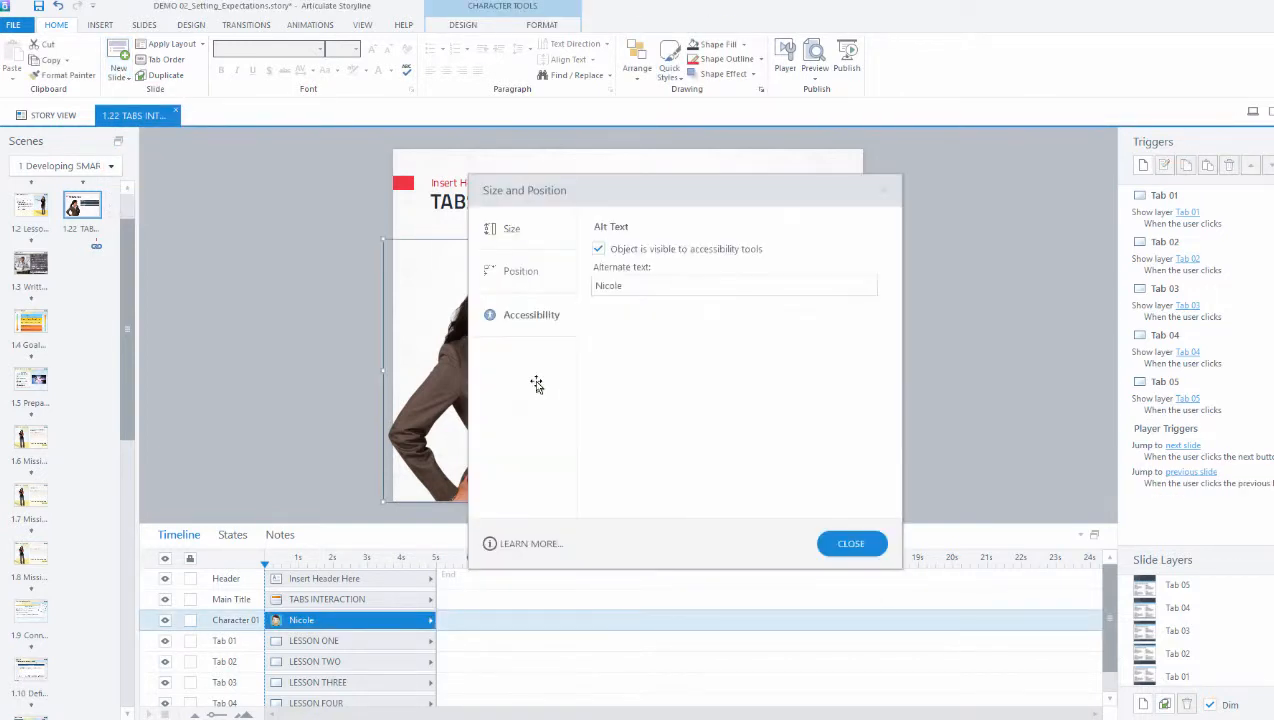
pyautogui.click(851, 543)
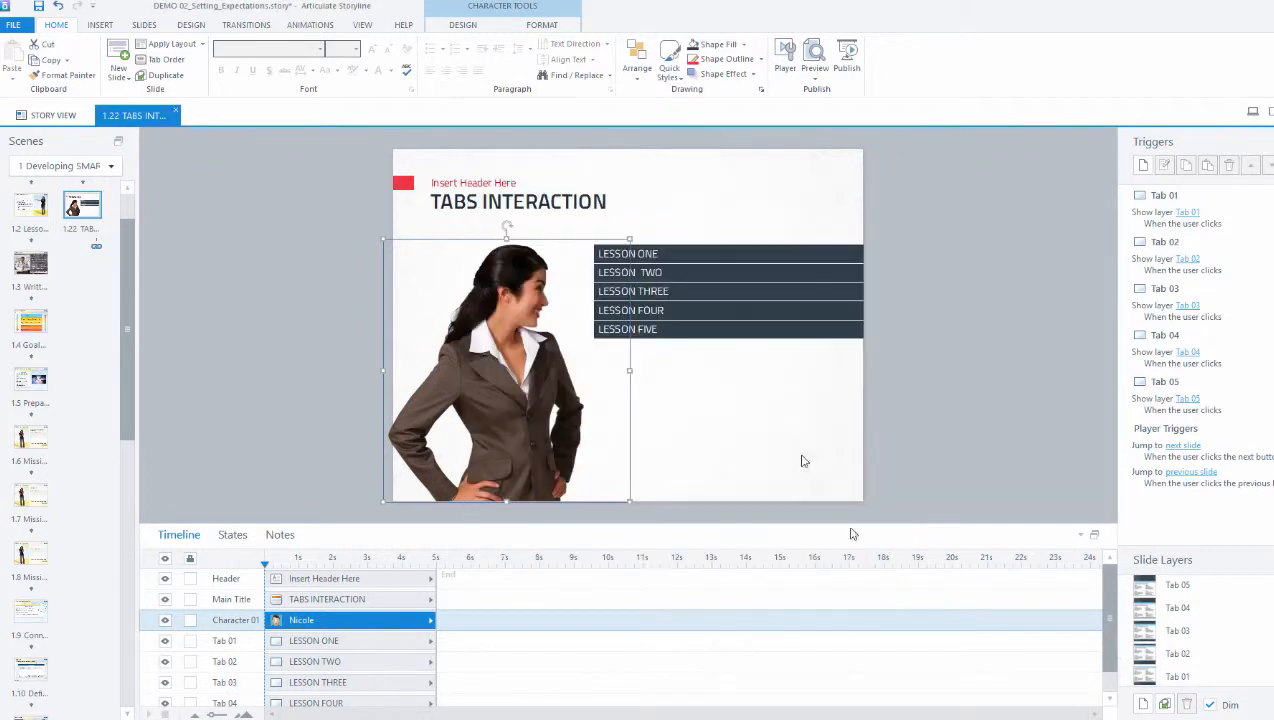
# In the slide master, make the red header rectangle invisible to accessibility tools
pyautogui.click(364, 25)
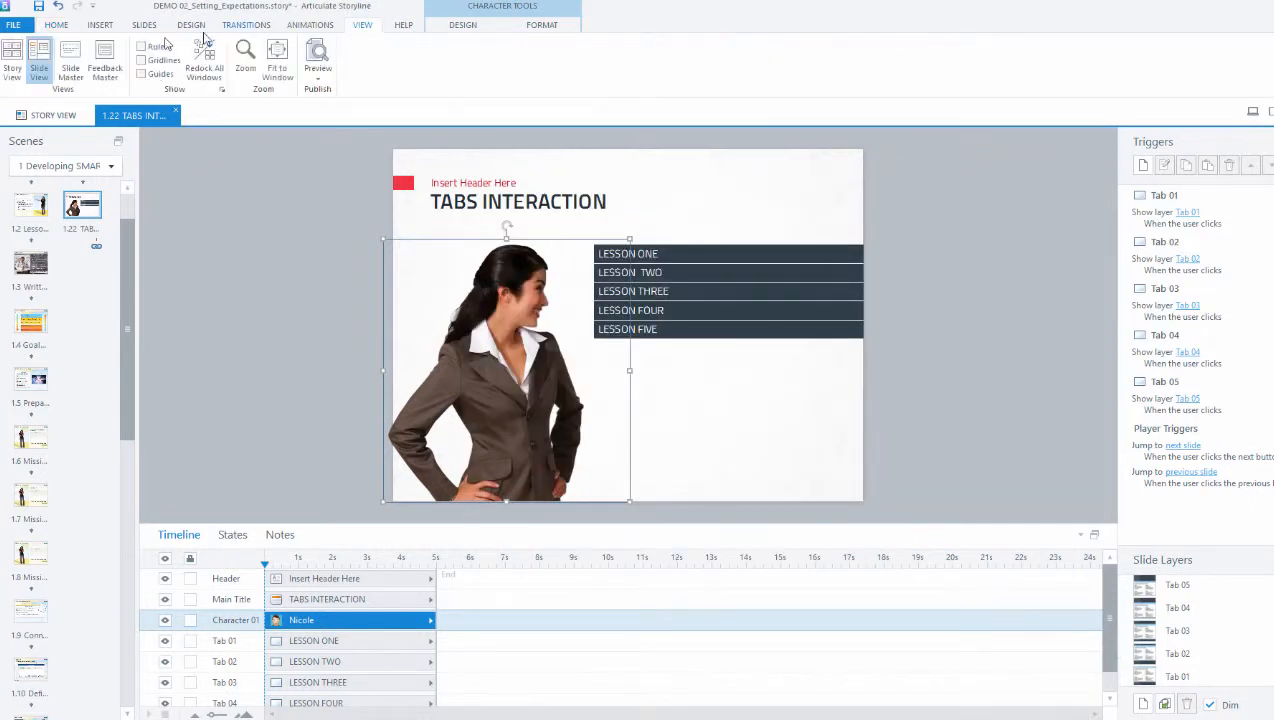
pyautogui.click(70, 60)
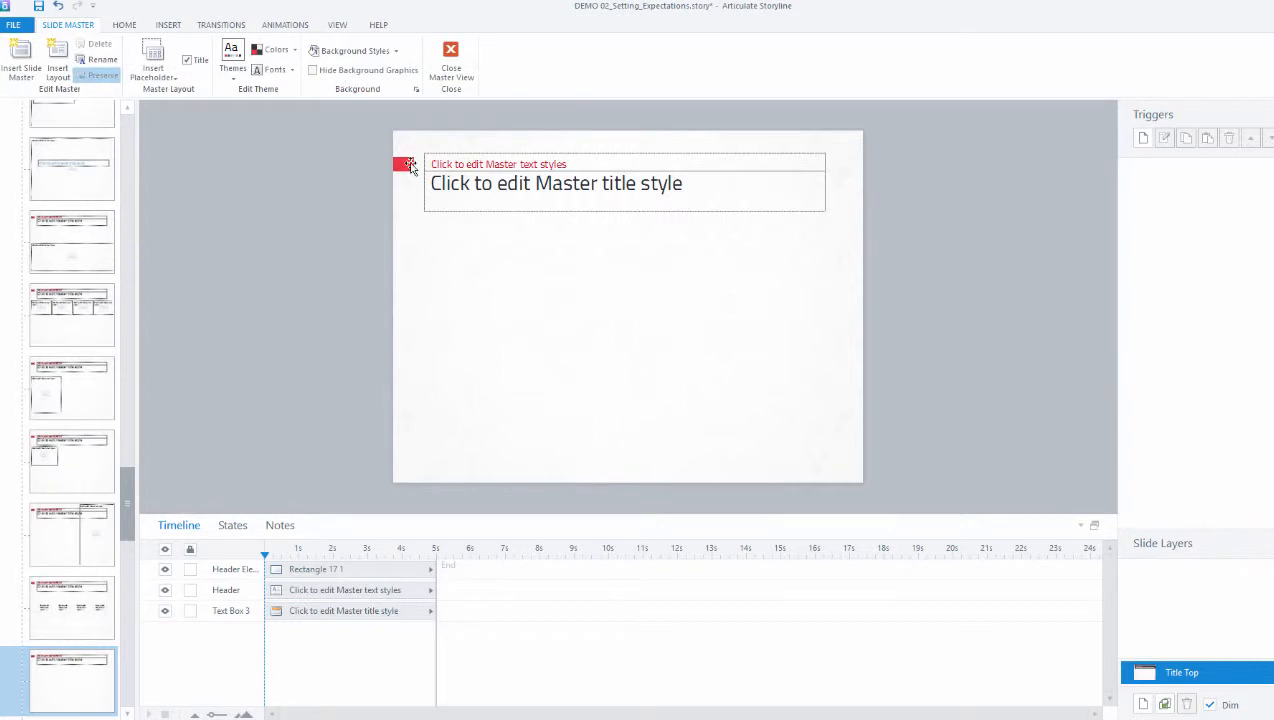
pyautogui.click(410, 165)
pyautogui.hotkey('ctrl', 'shift', 'Return')
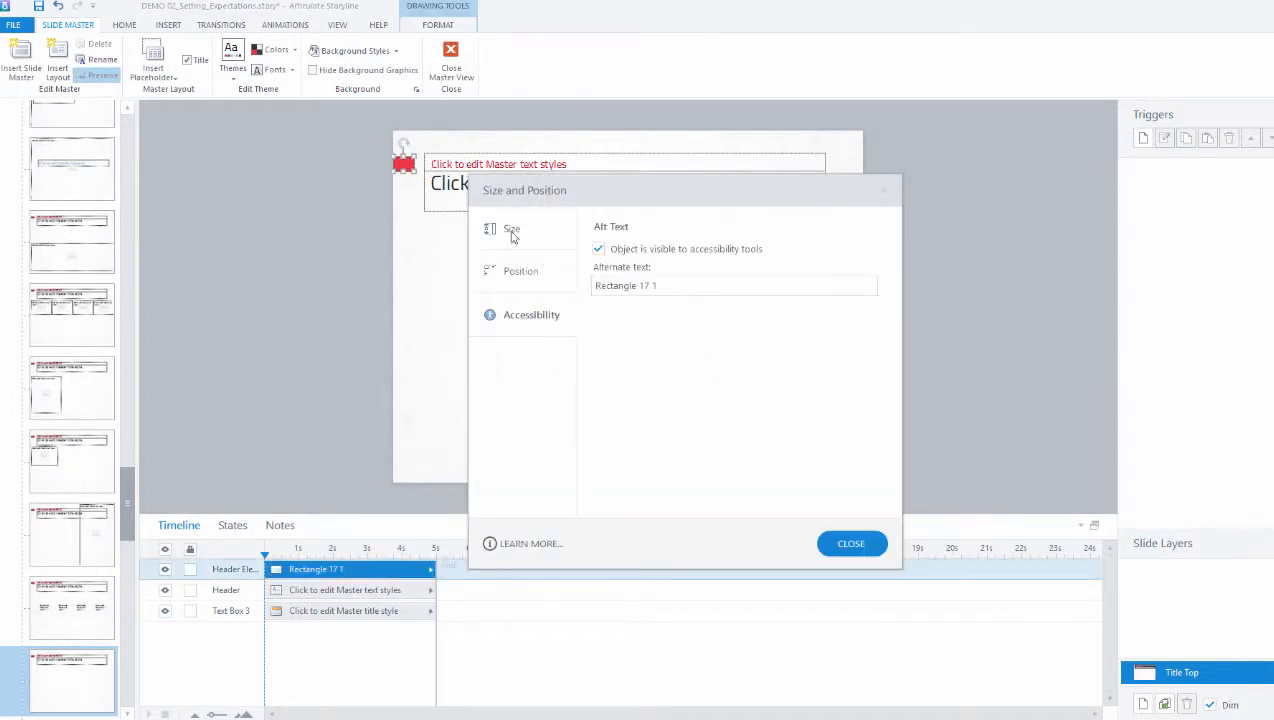
pyautogui.click(598, 248)
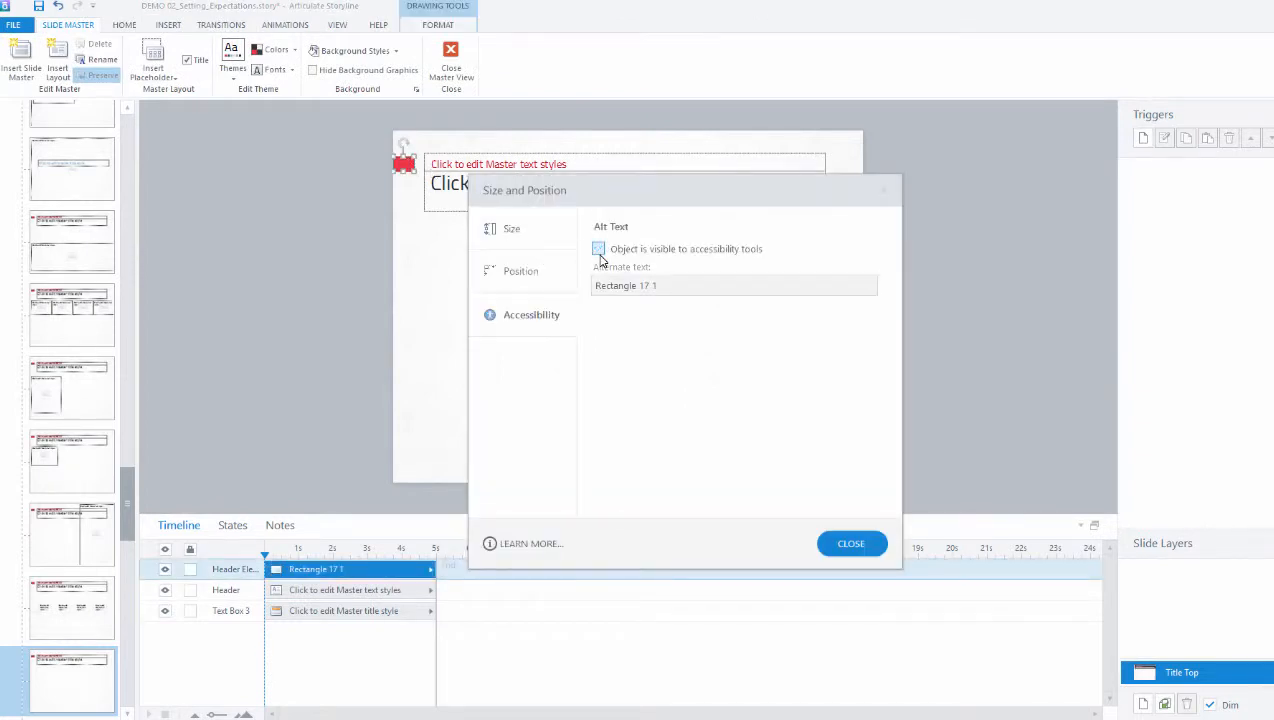
pyautogui.click(848, 543)
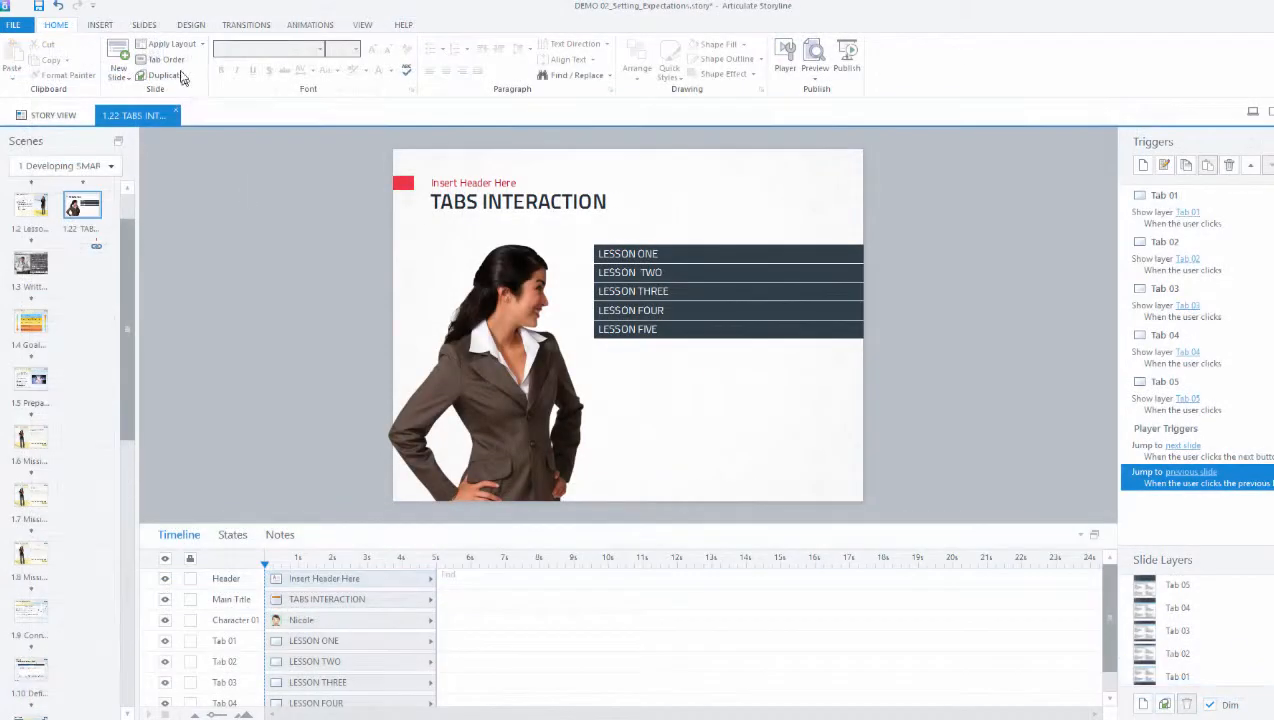
# Review the Character 01 and Tab 01 LESSON ONE entries in the Tabs Interaction tab order, then save
pyautogui.click(163, 59)
pyautogui.moveTo(1094, 268); pyautogui.dragTo(1076, 524)
pyautogui.click(833, 406)
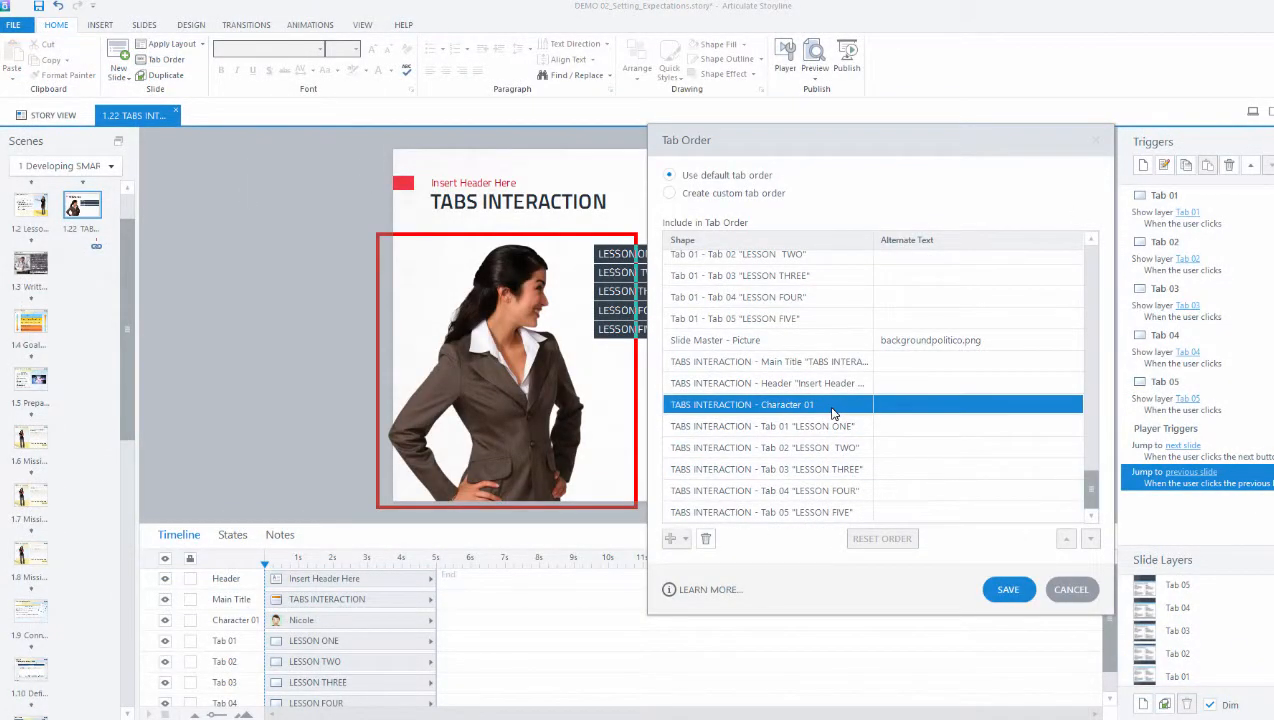
pyautogui.press('Down')
pyautogui.click(1008, 589)
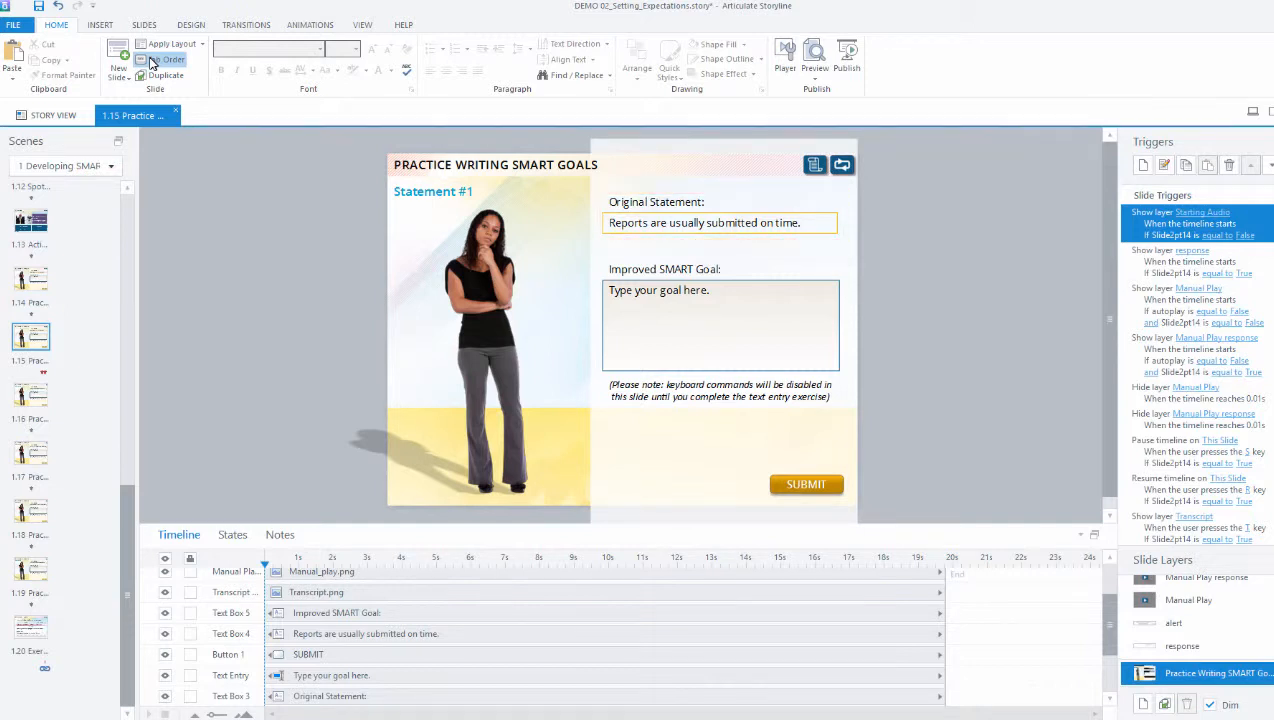
# Check the Original Statement label and Reports statement entries in the slide's tab order
pyautogui.click(152, 62)
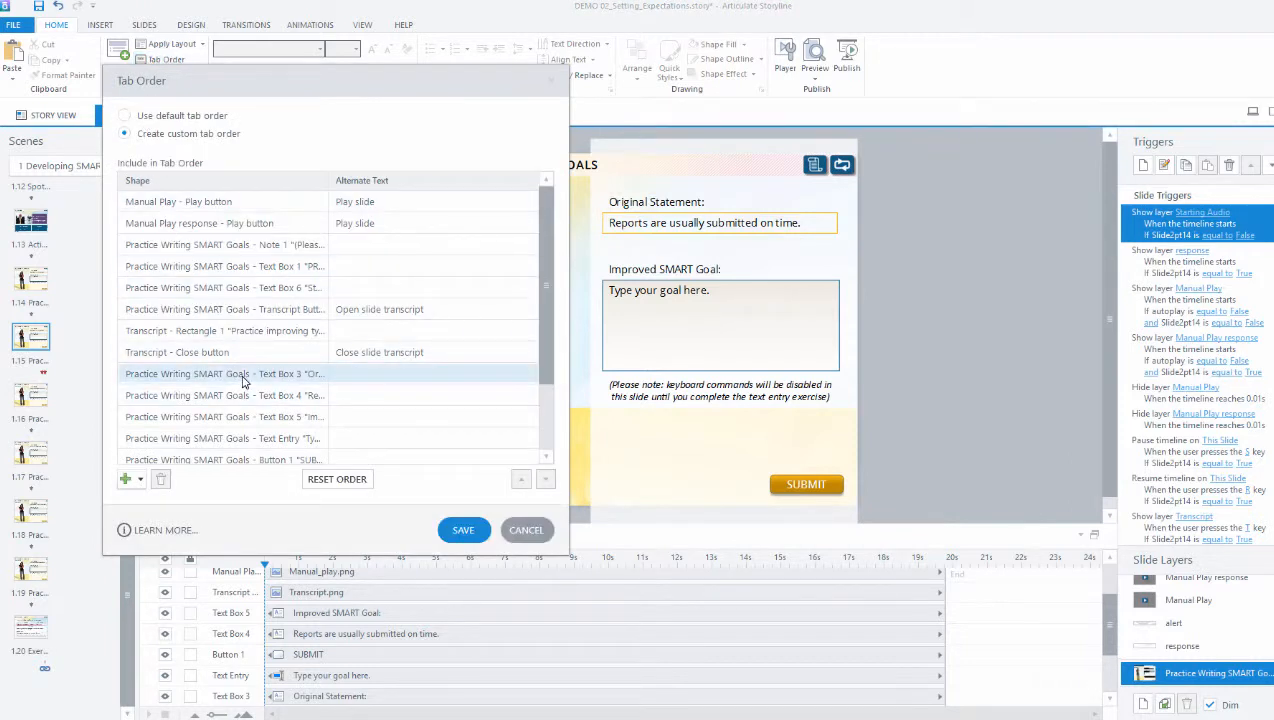
pyautogui.click(242, 377)
pyautogui.click(242, 398)
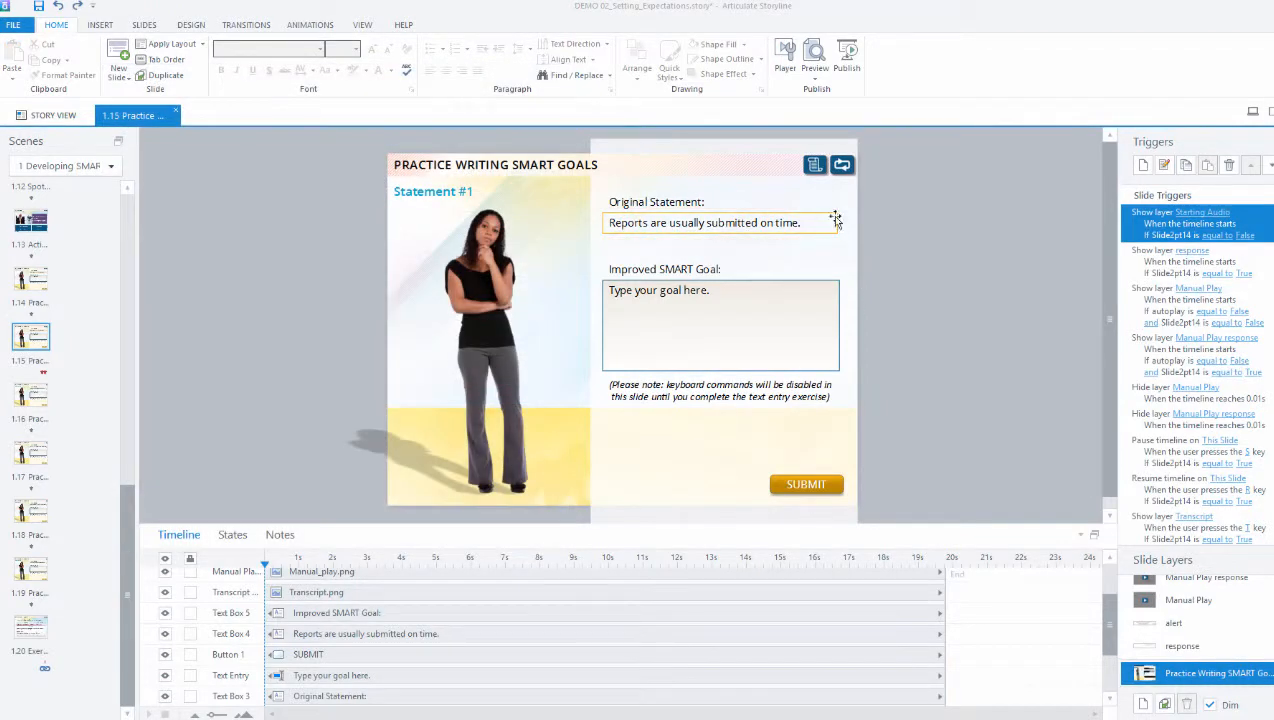
# Cut 'Reports are usually submitted on time.' from its box and hide the emptied box from accessibility tools
pyautogui.moveTo(835, 220); pyautogui.dragTo(607, 222)
pyautogui.rightClick(630, 228)
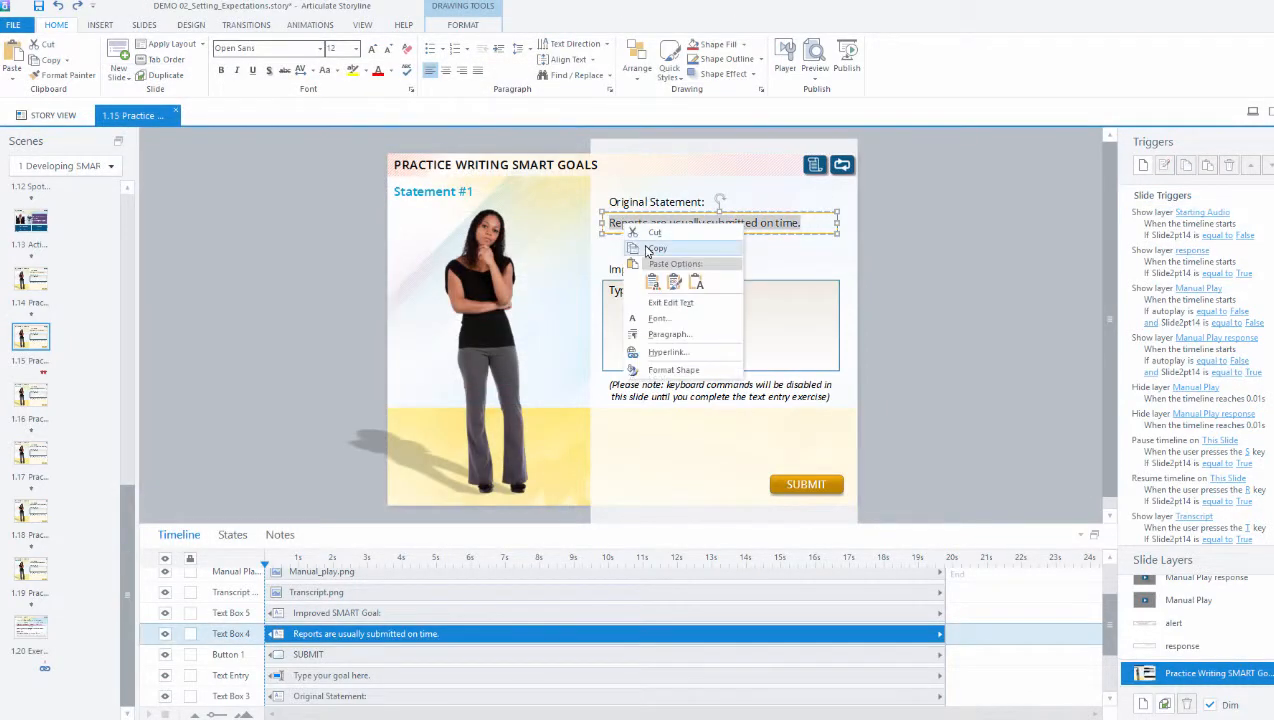
pyautogui.click(647, 247)
pyautogui.rightClick(652, 223)
pyautogui.click(678, 232)
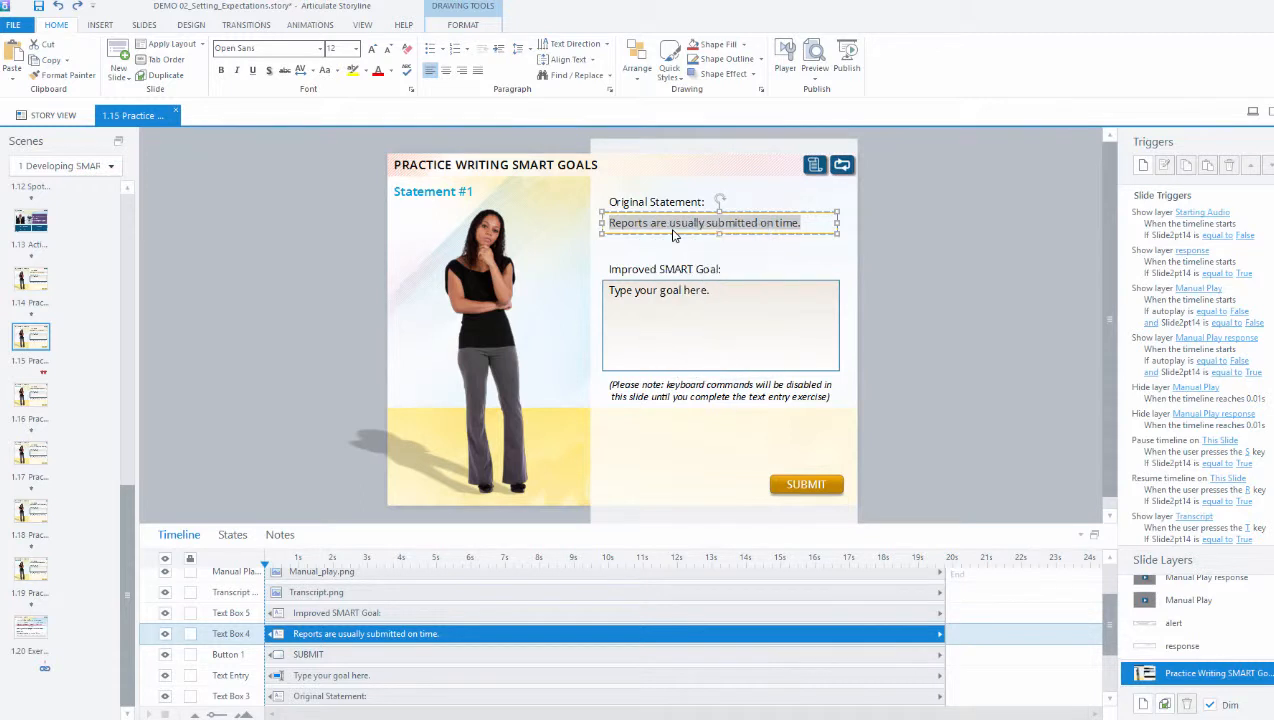
pyautogui.hotkey('ctrl', 'shift', 'Return')
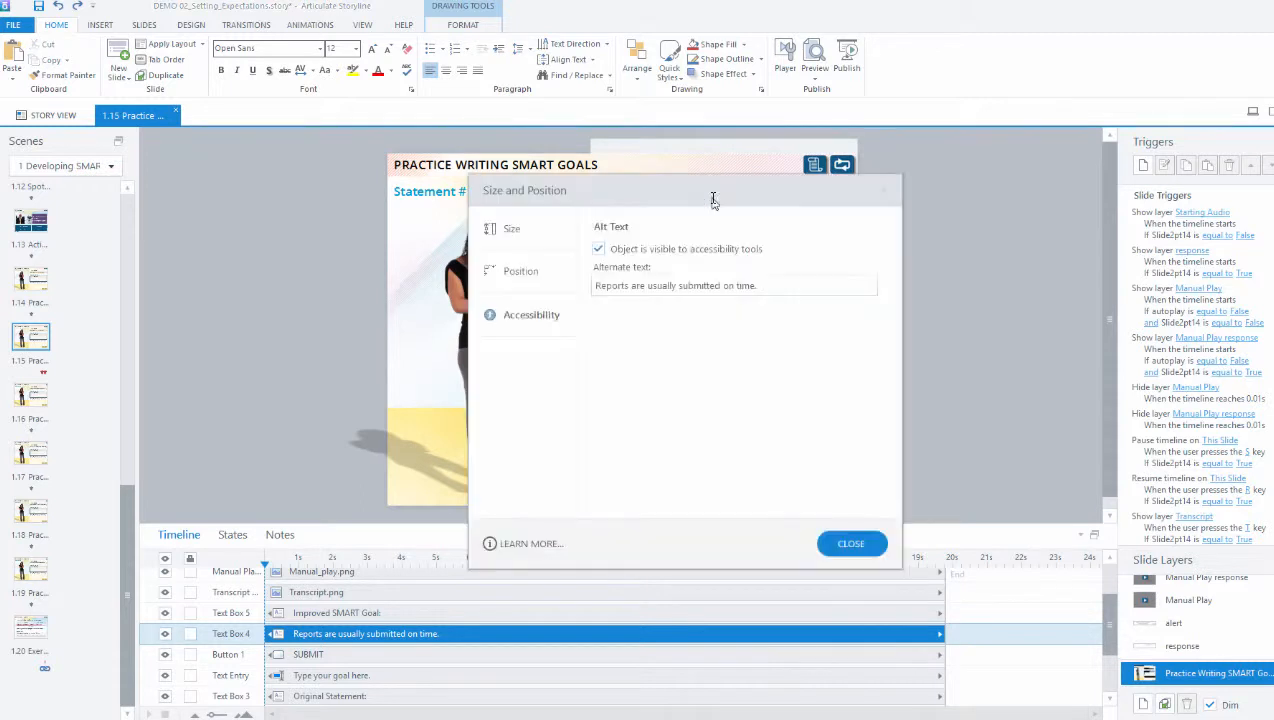
pyautogui.click(679, 254)
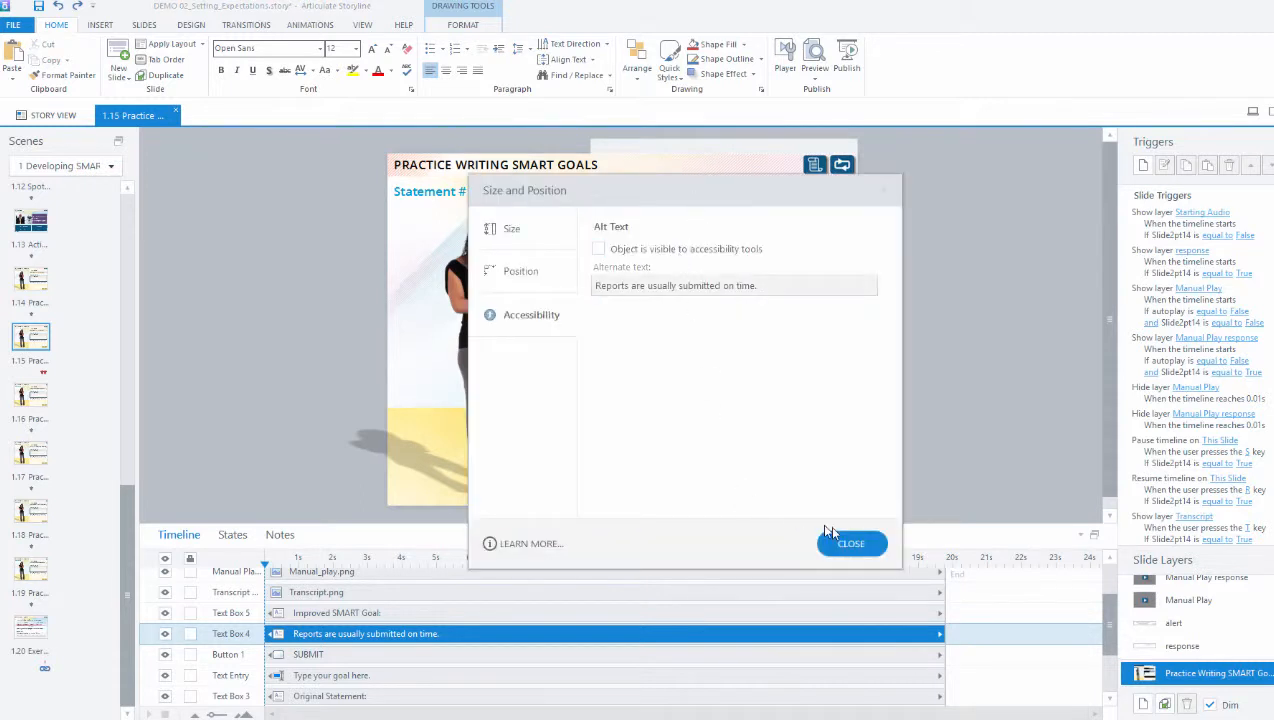
pyautogui.click(851, 543)
# Paste the sentence into the Original Statement box with source formatting and adjust its After spacing
pyautogui.click(712, 201)
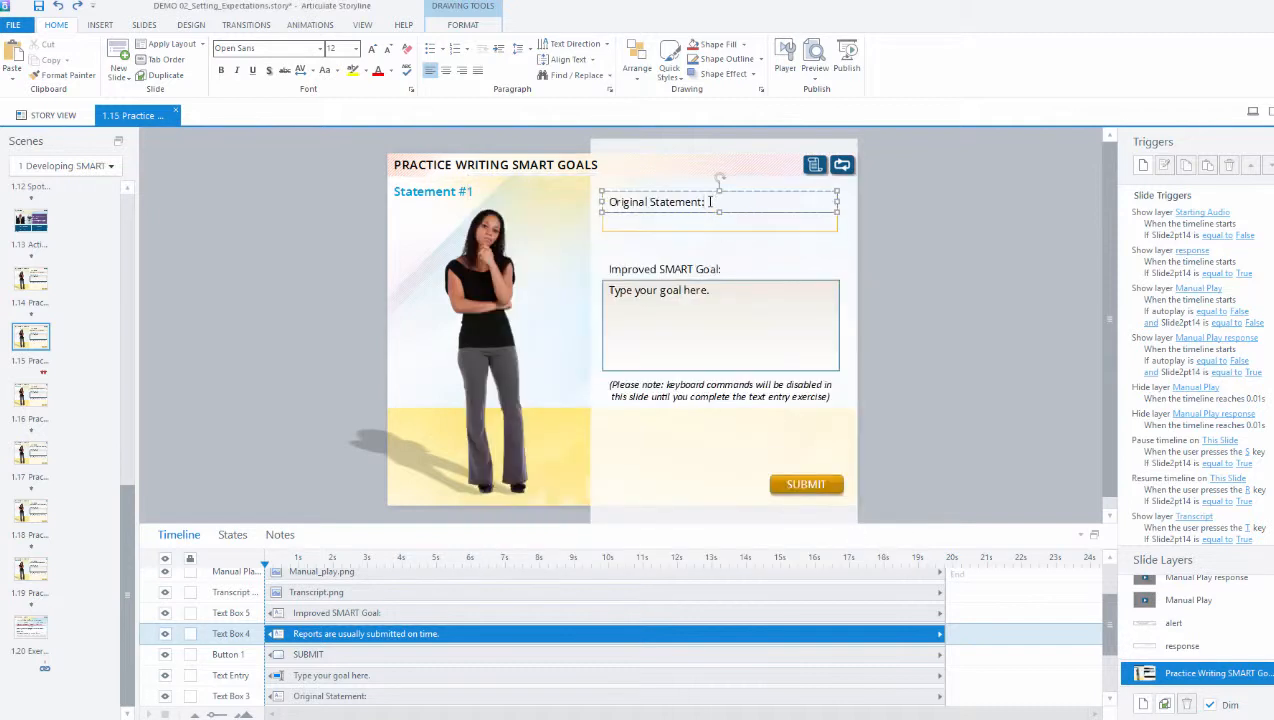
pyautogui.rightClick(616, 213)
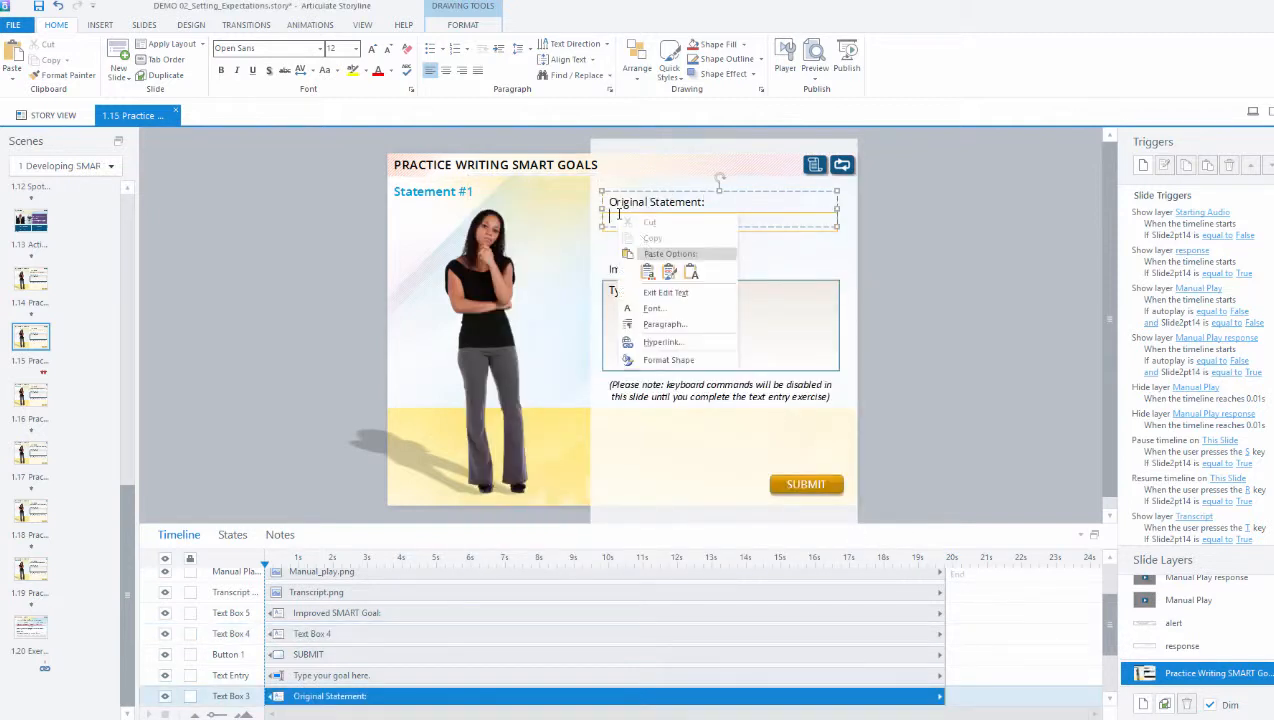
pyautogui.click(669, 274)
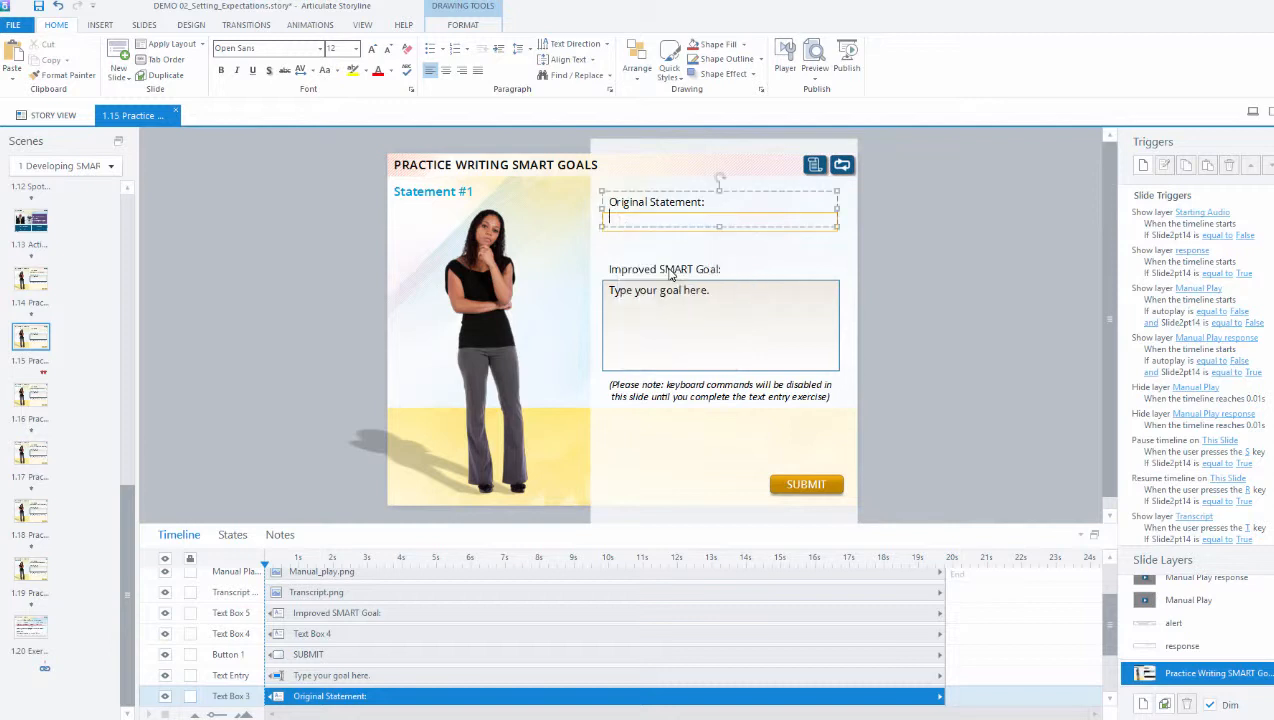
pyautogui.click(611, 92)
pyautogui.moveTo(582, 447); pyautogui.dragTo(548, 452)
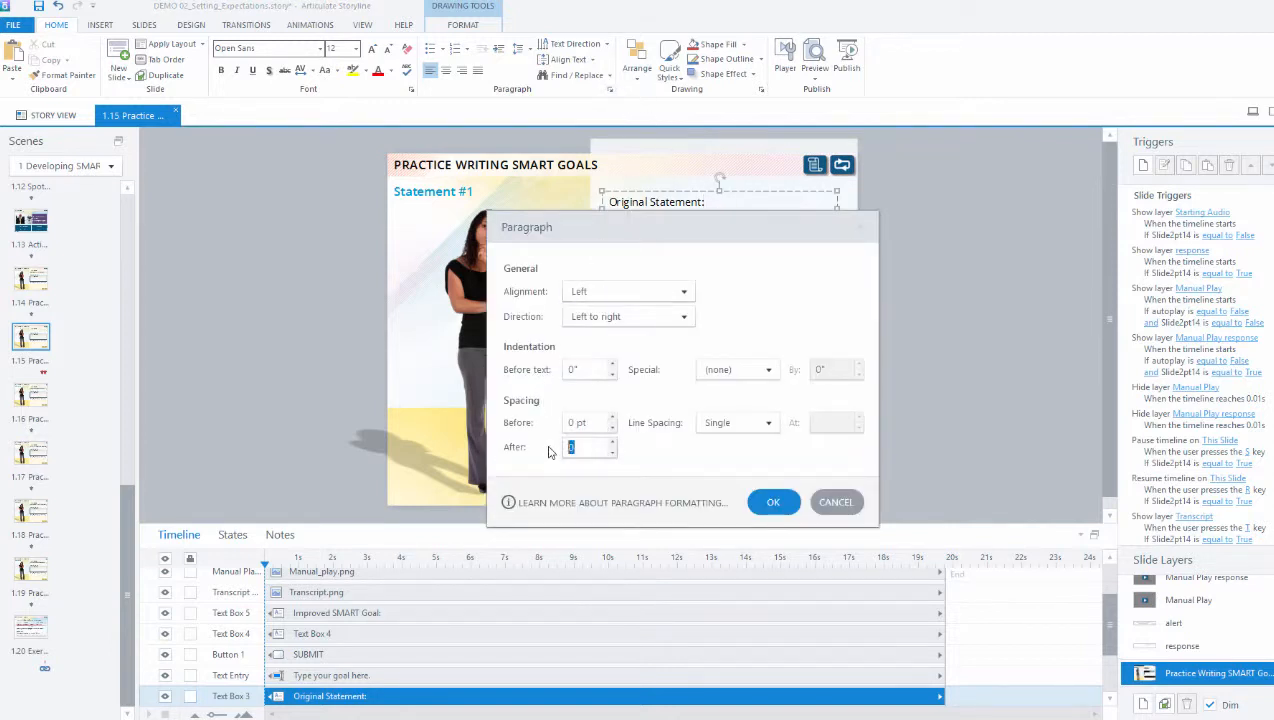
pyautogui.press('Return')
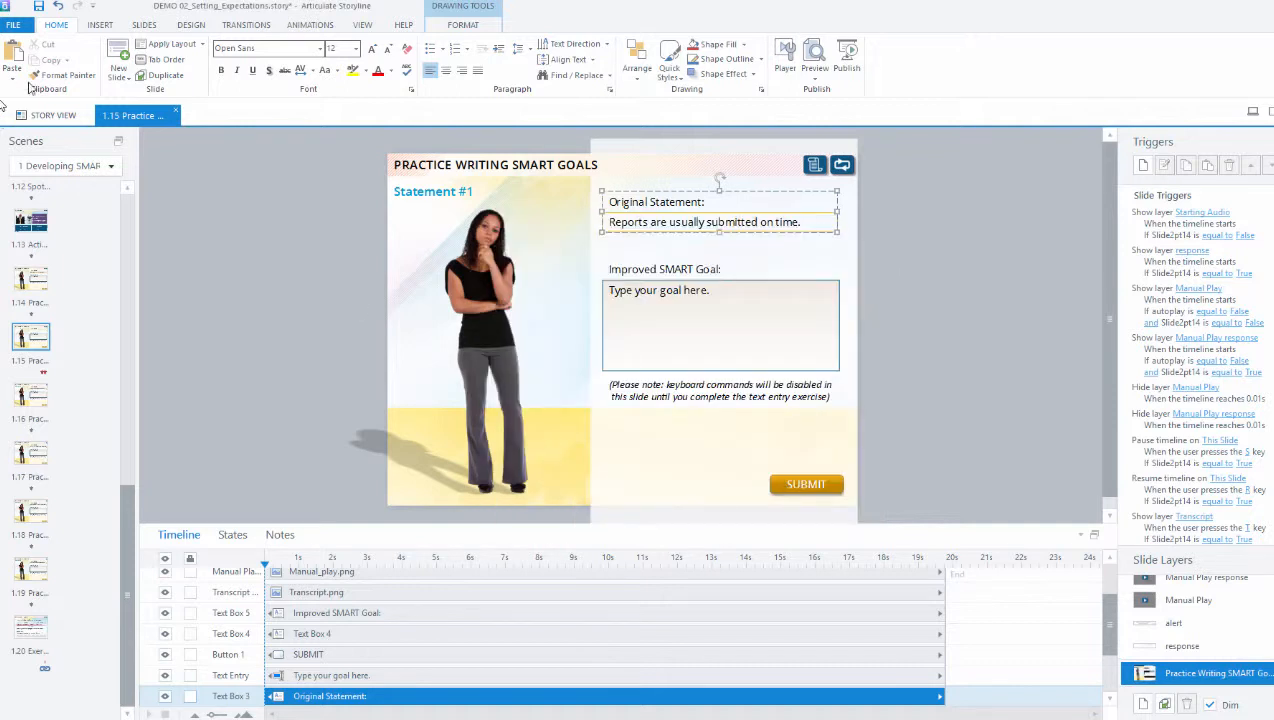
pyautogui.click(316, 292)
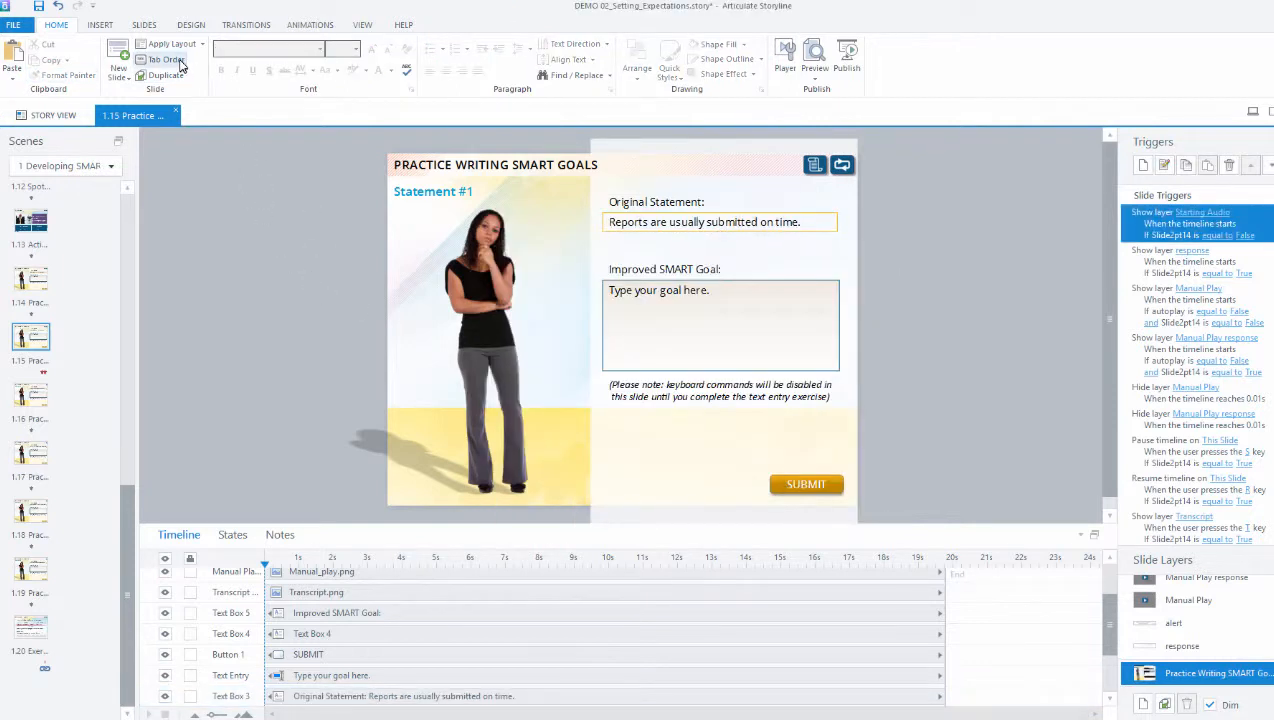
pyautogui.click(163, 59)
pyautogui.click(283, 375)
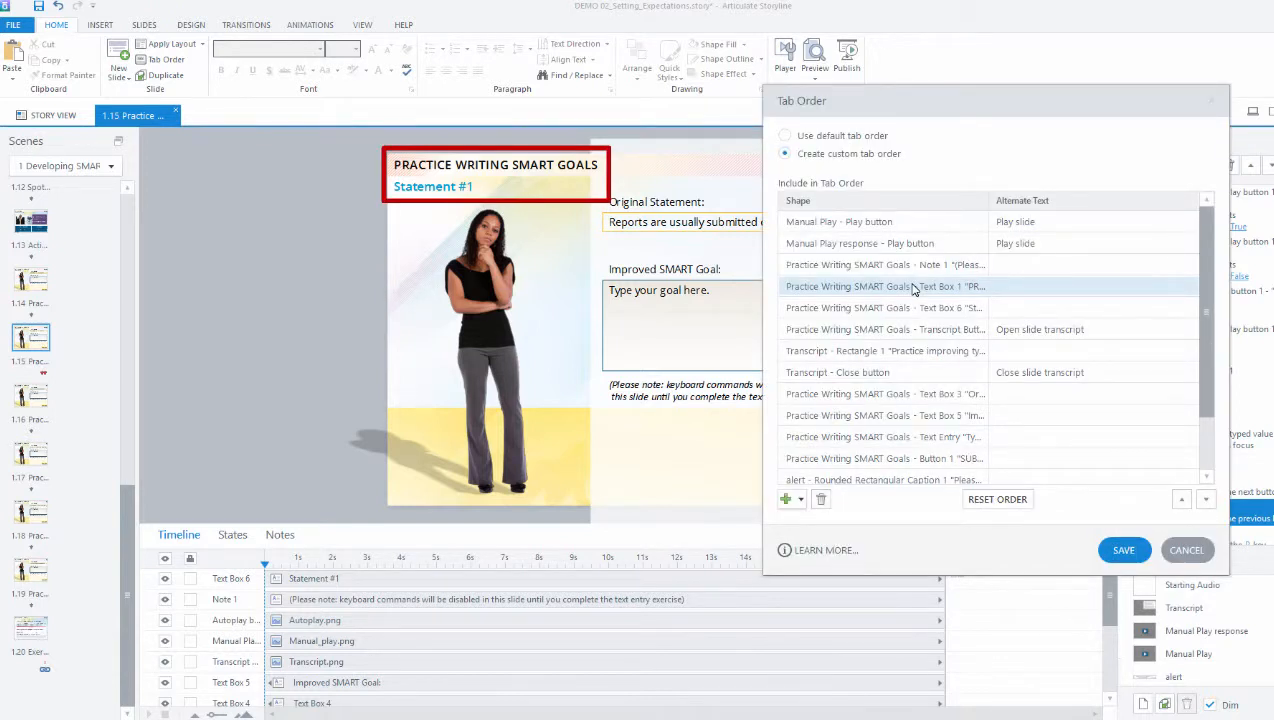
pyautogui.click(912, 288)
pyautogui.click(914, 308)
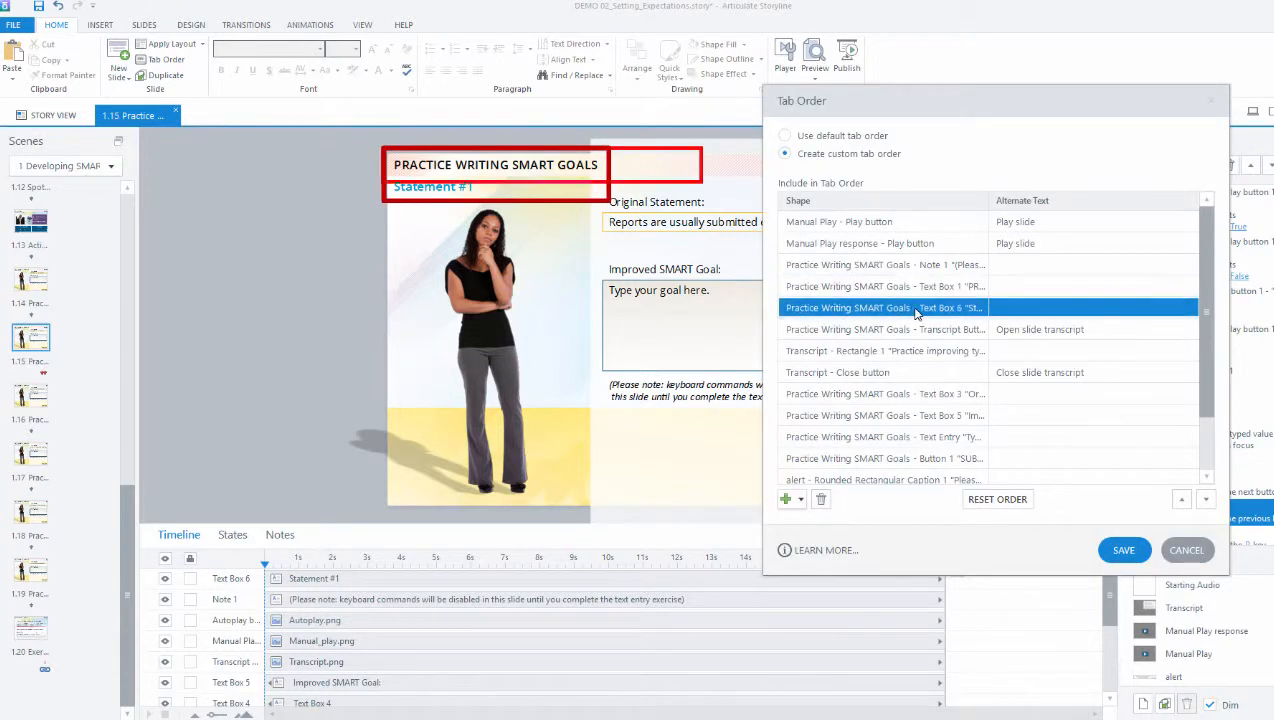
pyautogui.click(1186, 550)
pyautogui.click(37, 405)
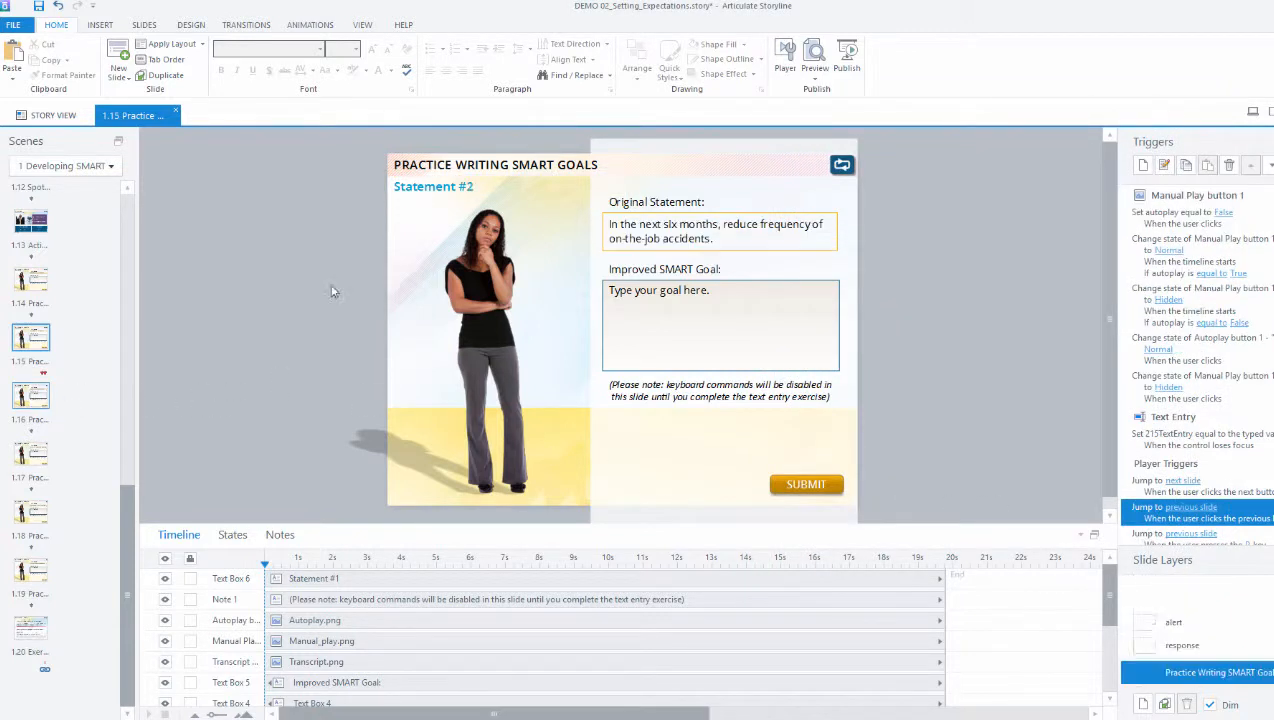
pyautogui.click(28, 451)
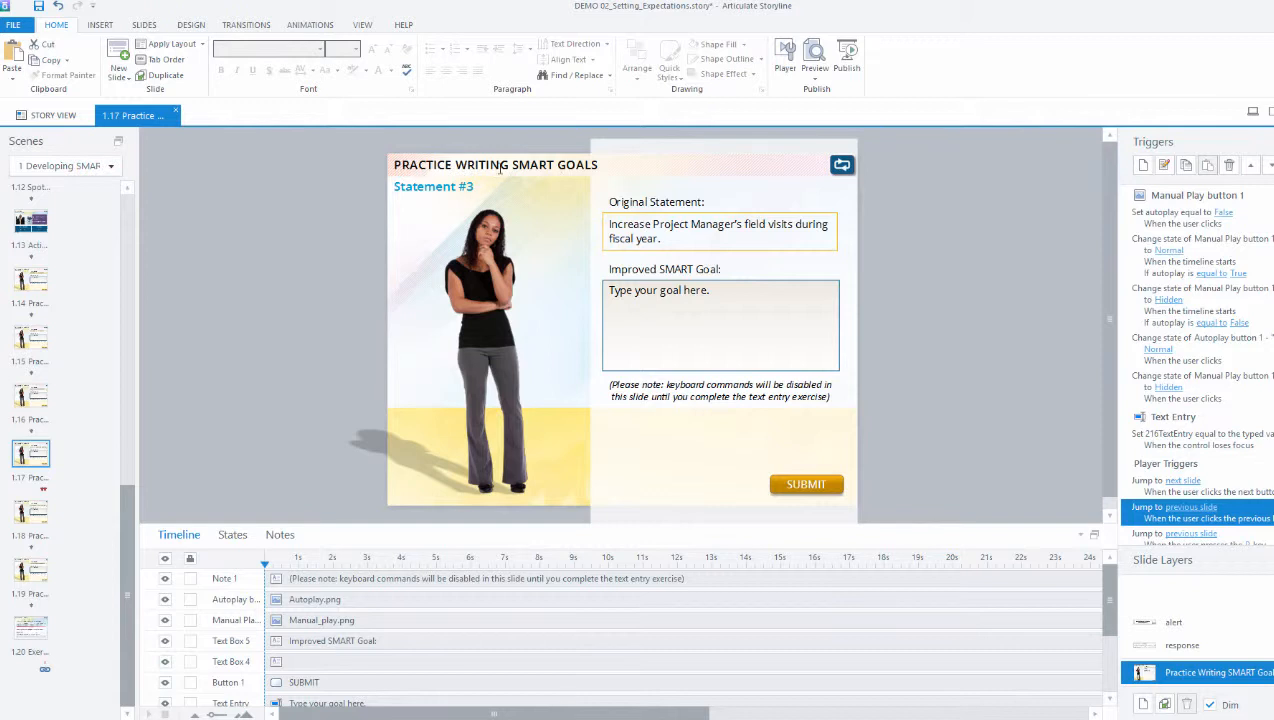
pyautogui.click(30, 337)
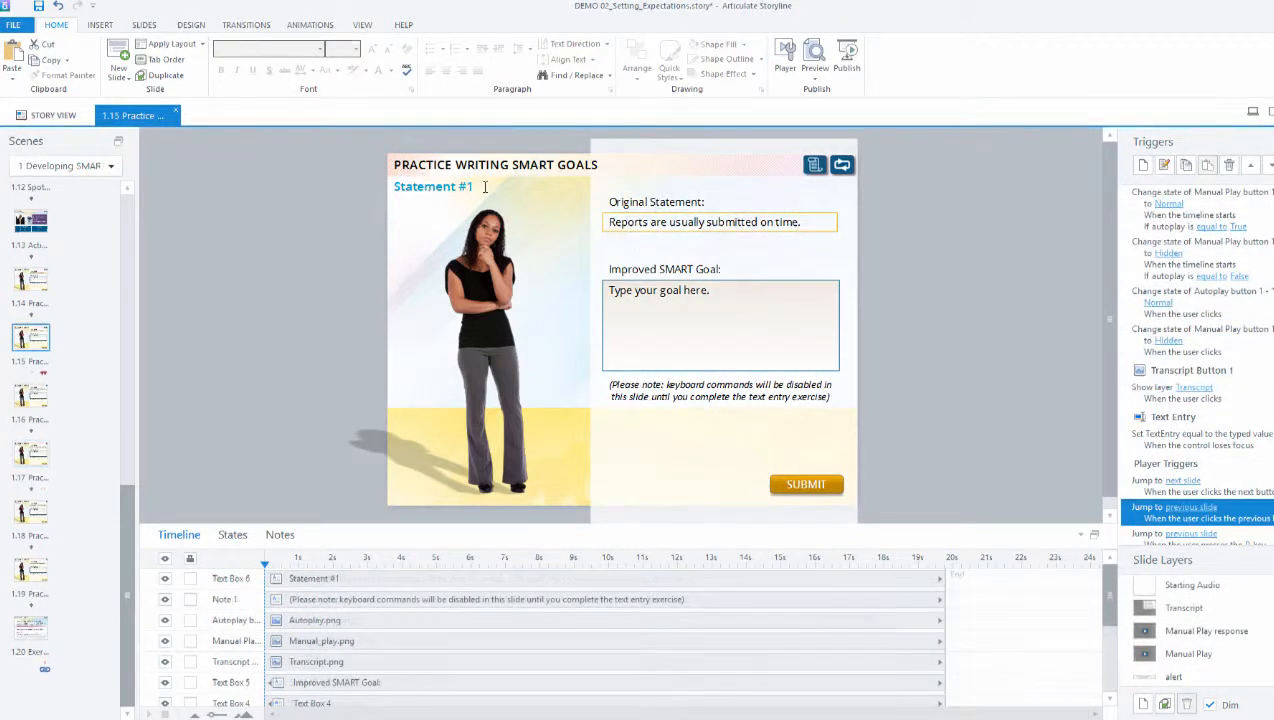
# Paste Statement #1 as a new line below the title, keeping its original formatting
pyautogui.click(484, 188)
pyautogui.doubleClick(484, 188)
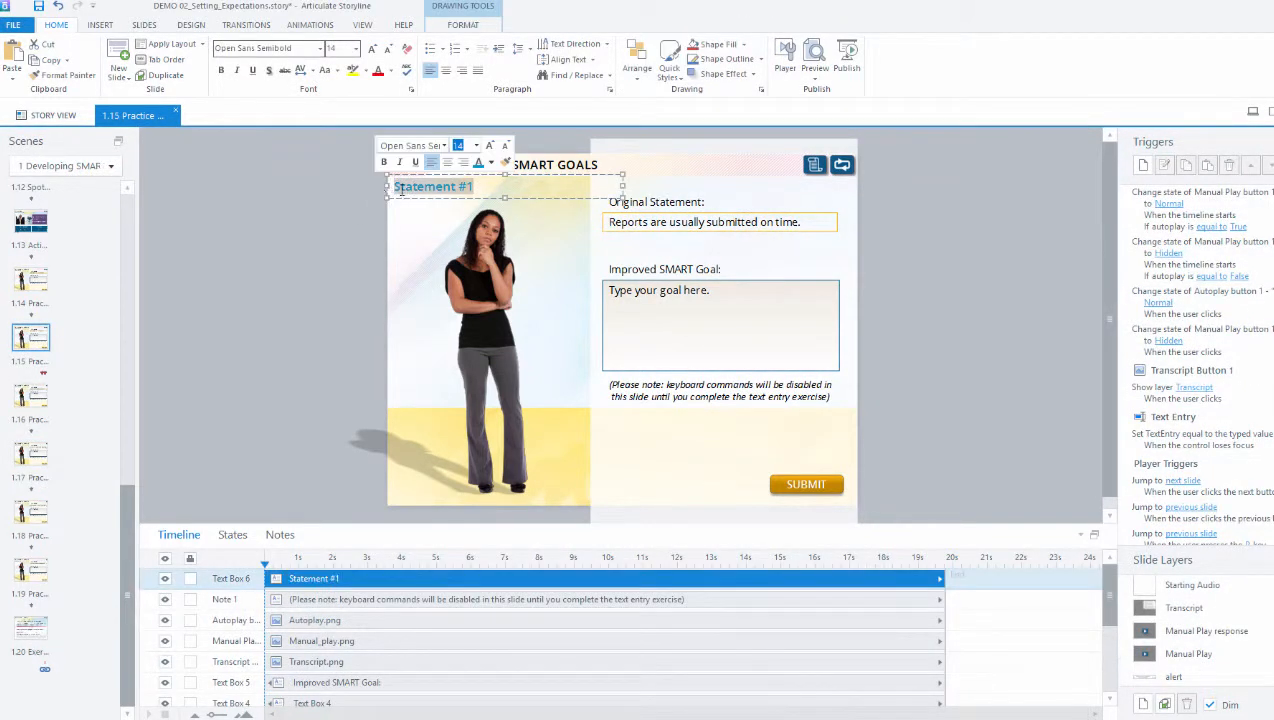
pyautogui.press('Escape')
pyautogui.press('Delete')
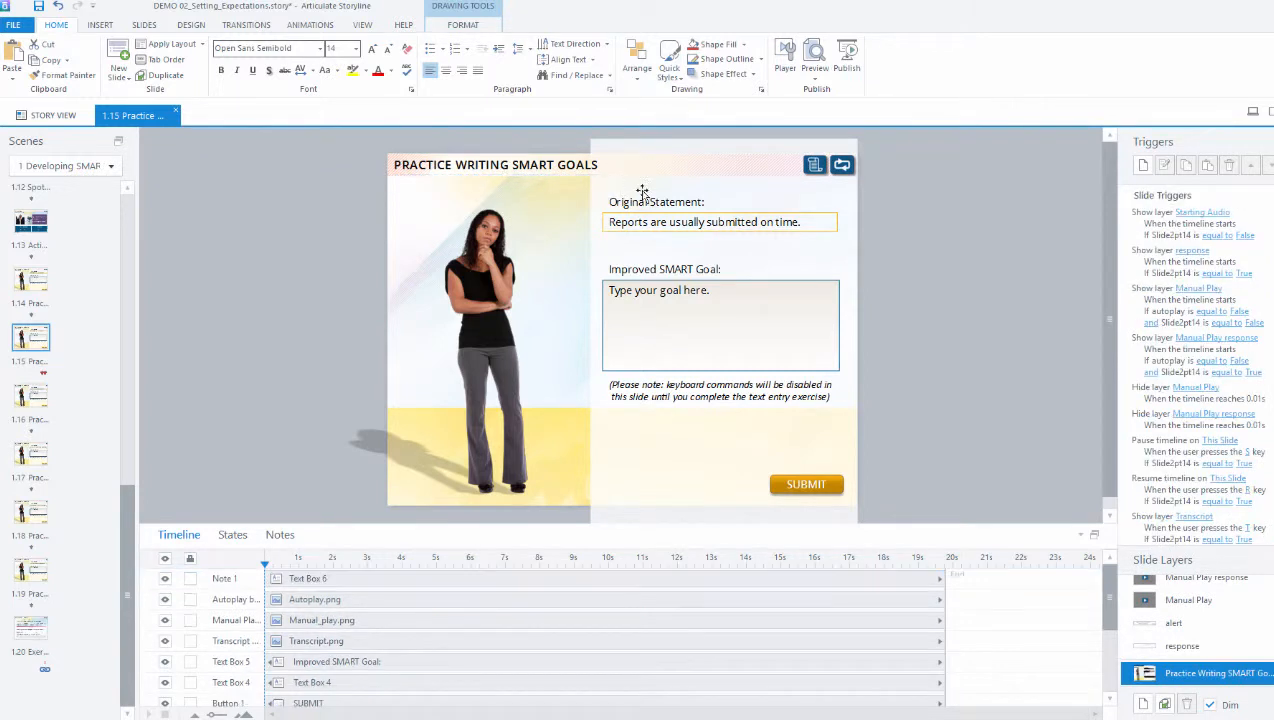
pyautogui.click(594, 166)
pyautogui.press('Return')
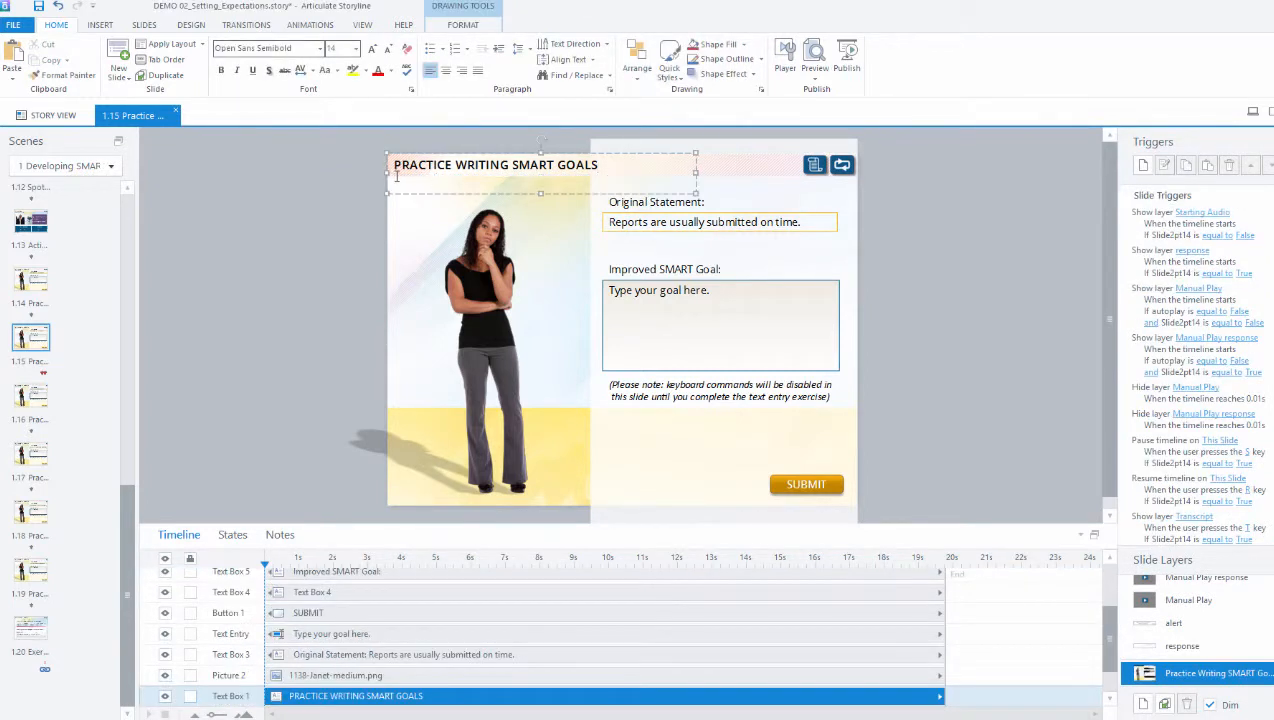
pyautogui.rightClick(396, 180)
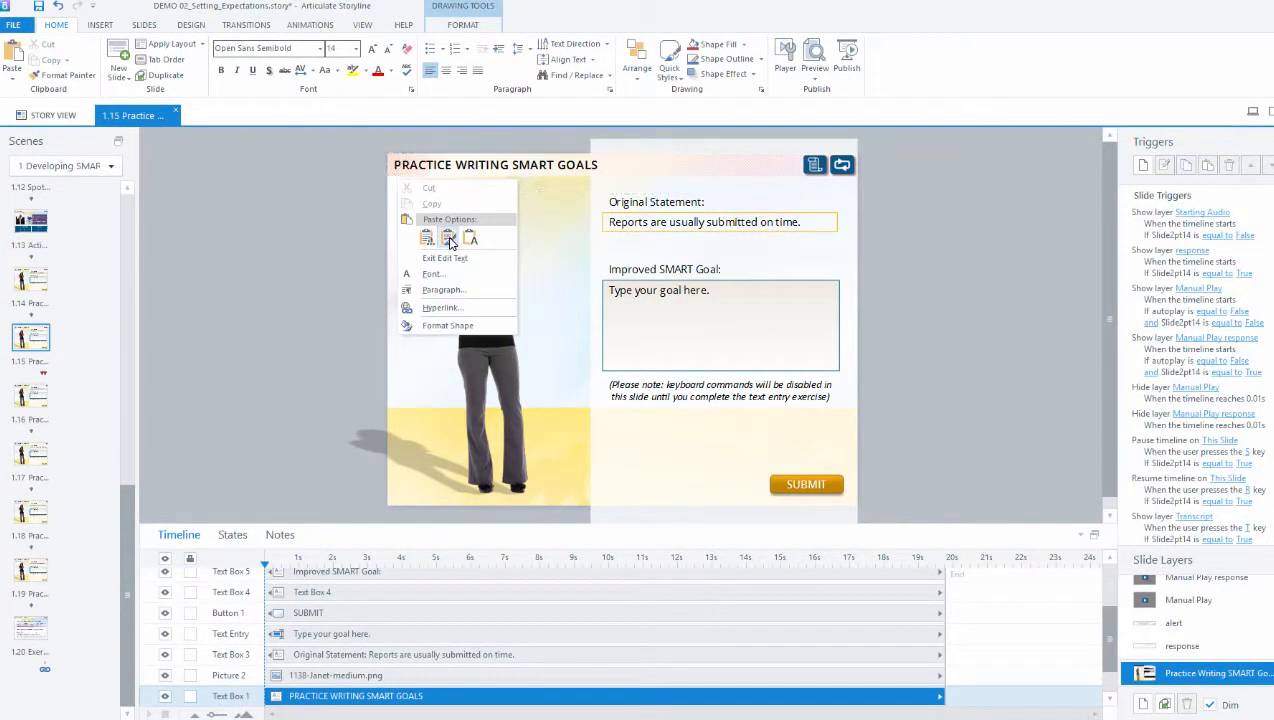
pyautogui.click(449, 241)
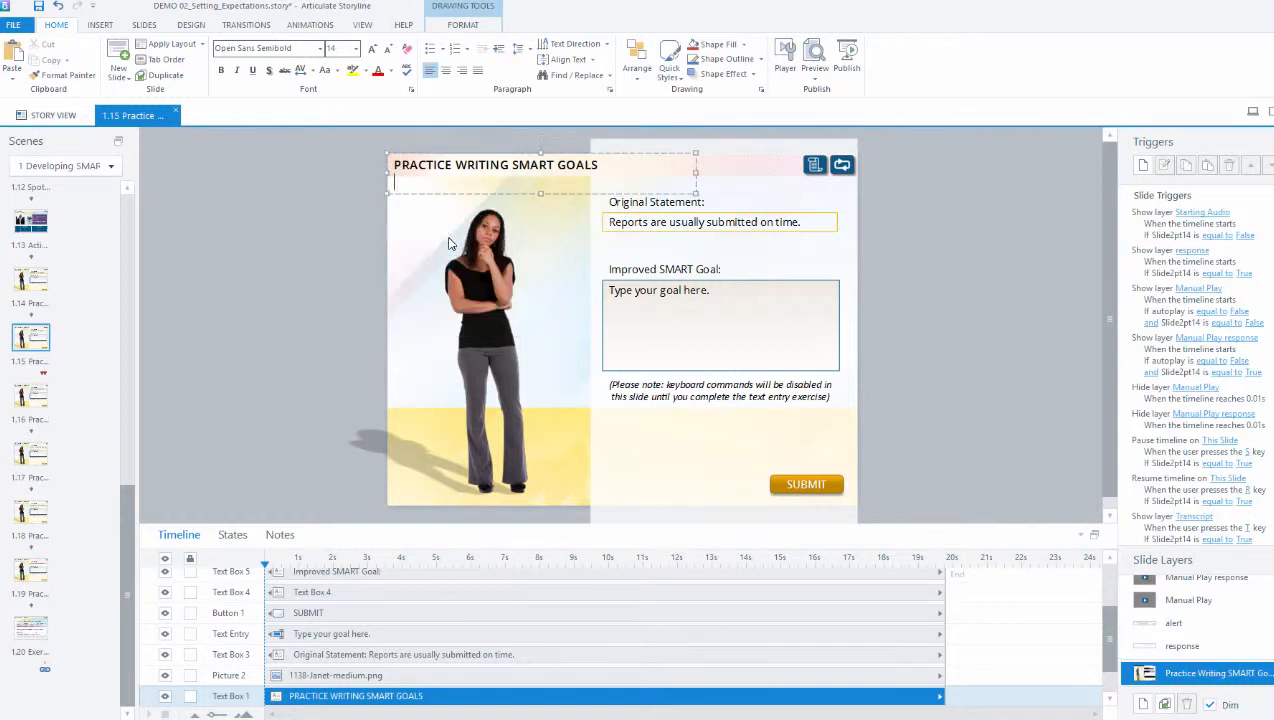
# Set 6 pt paragraph spacing after the title line
pyautogui.click(598, 165)
pyautogui.click(610, 89)
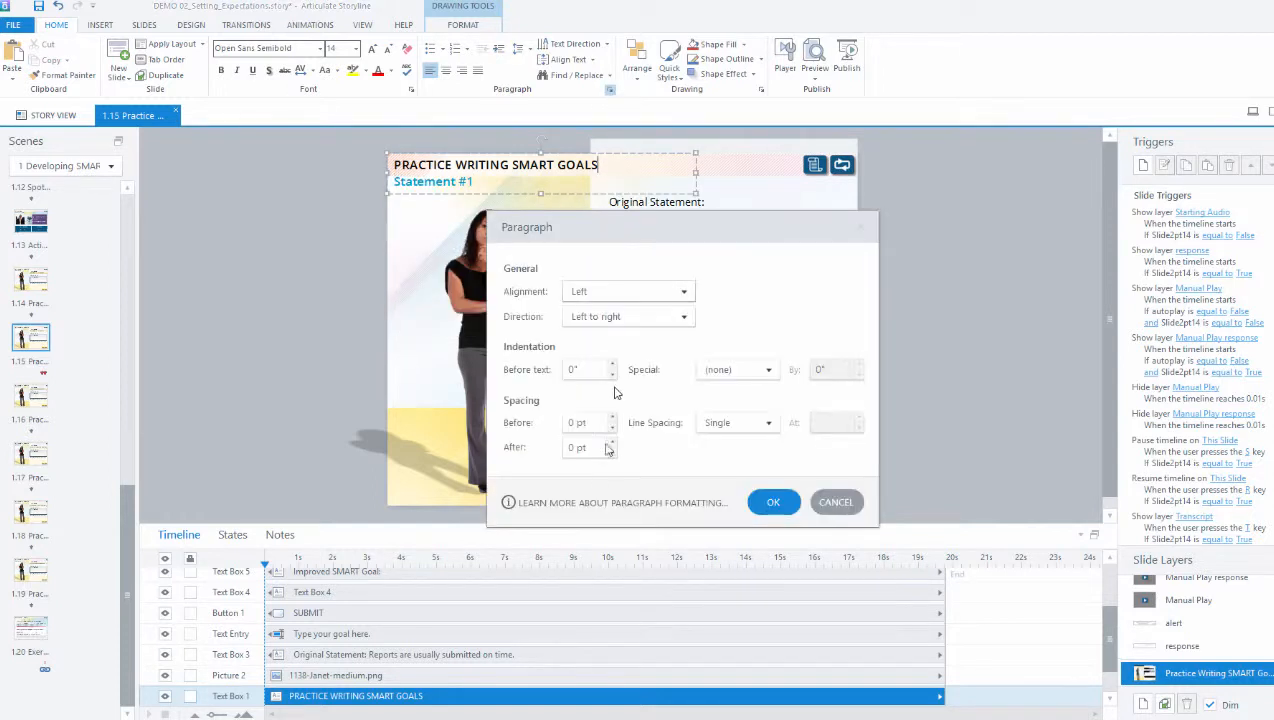
pyautogui.doubleClick(580, 446)
pyautogui.write('6')
pyautogui.press('Return')
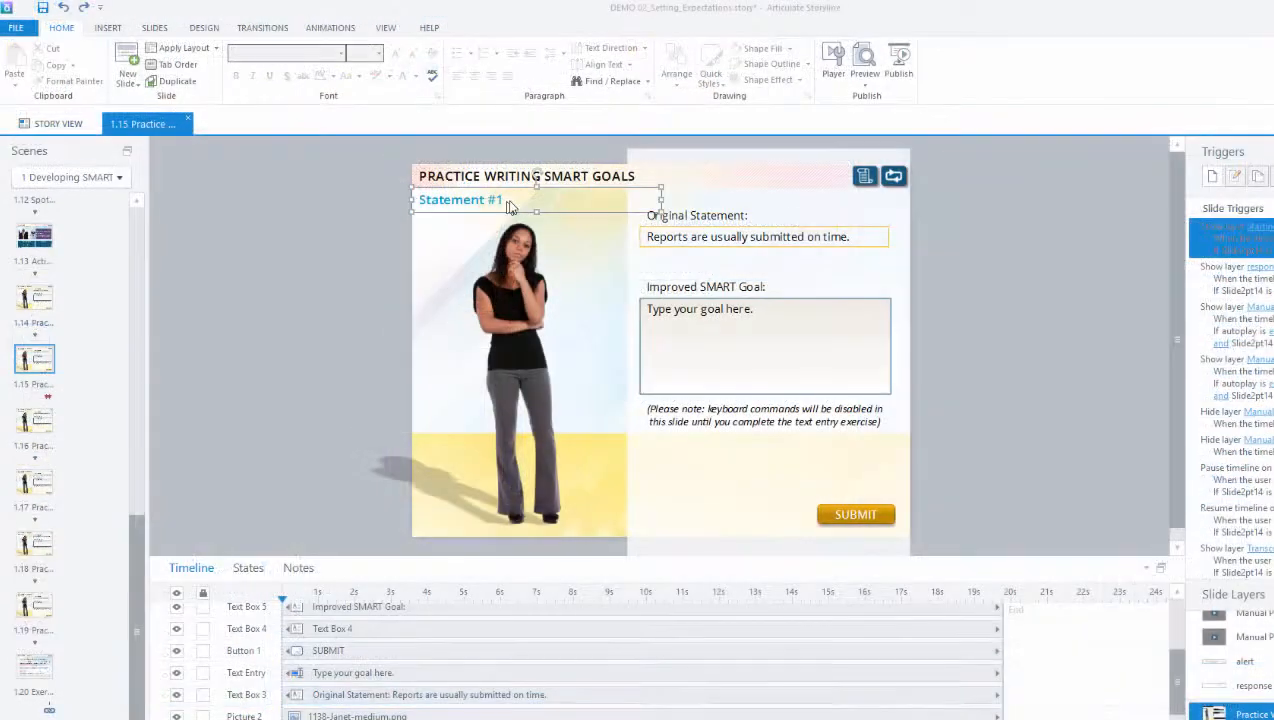
# Append the Statement #1 text to the title's alt text and hide the Statement #1 box from screen readers
pyautogui.click(505, 200)
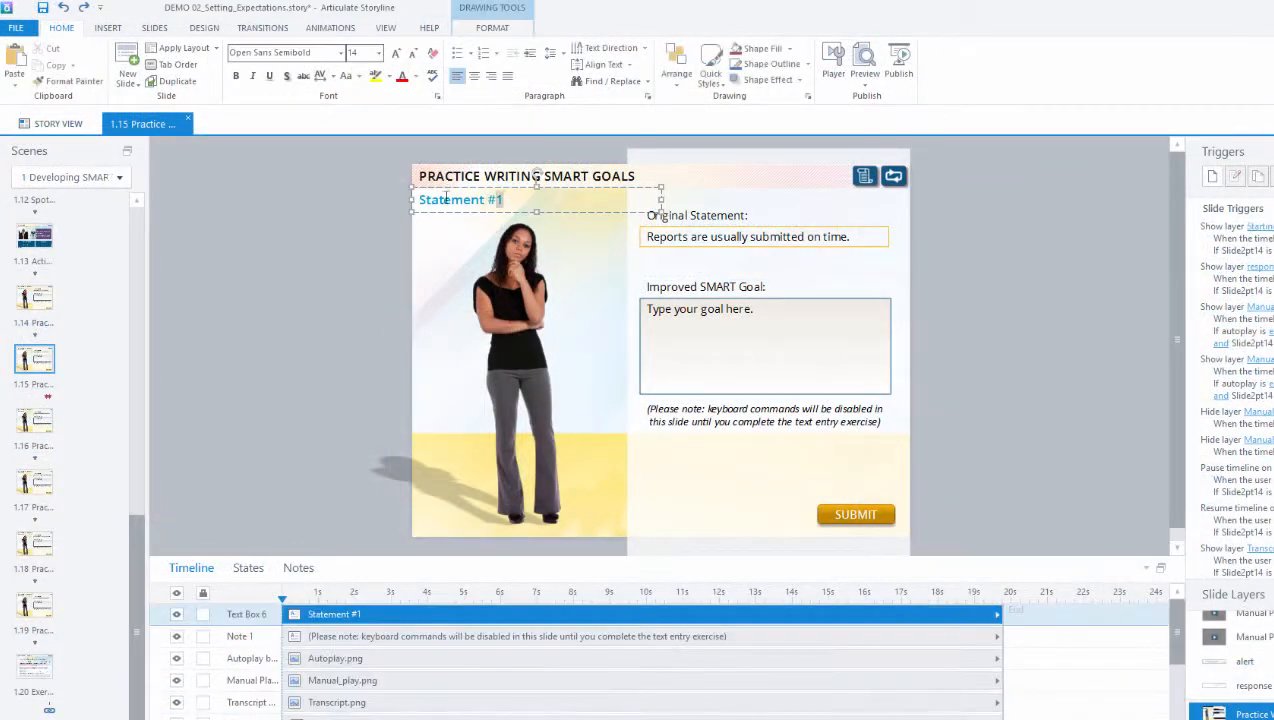
pyautogui.moveTo(505, 200); pyautogui.dragTo(418, 200)
pyautogui.rightClick(452, 205)
pyautogui.click(482, 224)
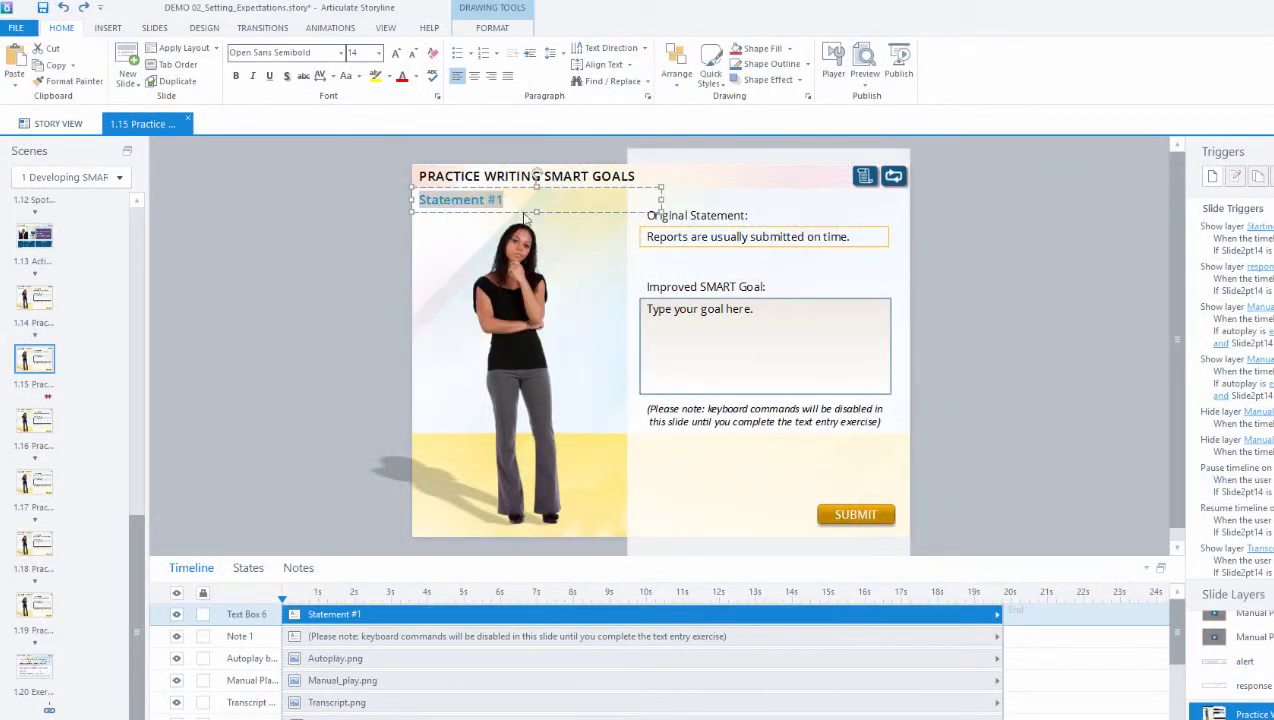
pyautogui.click(640, 167)
pyautogui.hotkey('ctrl', 'shift', 'Return')
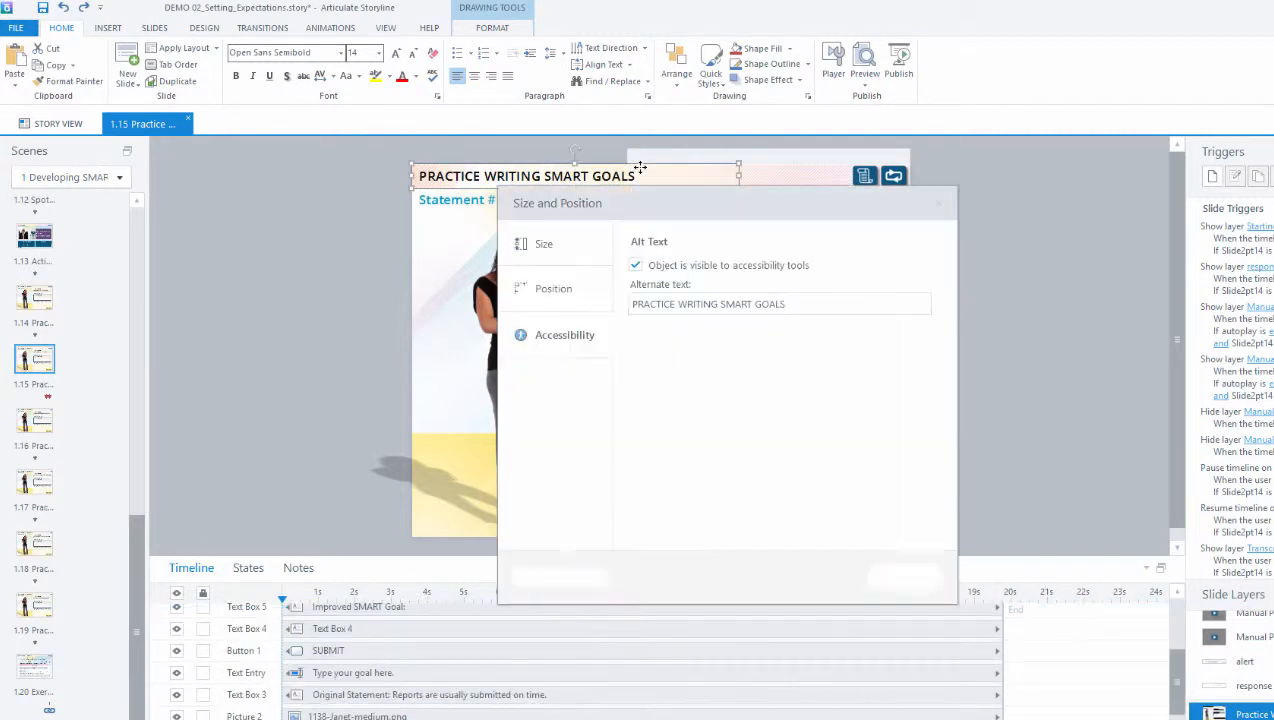
pyautogui.click(795, 296)
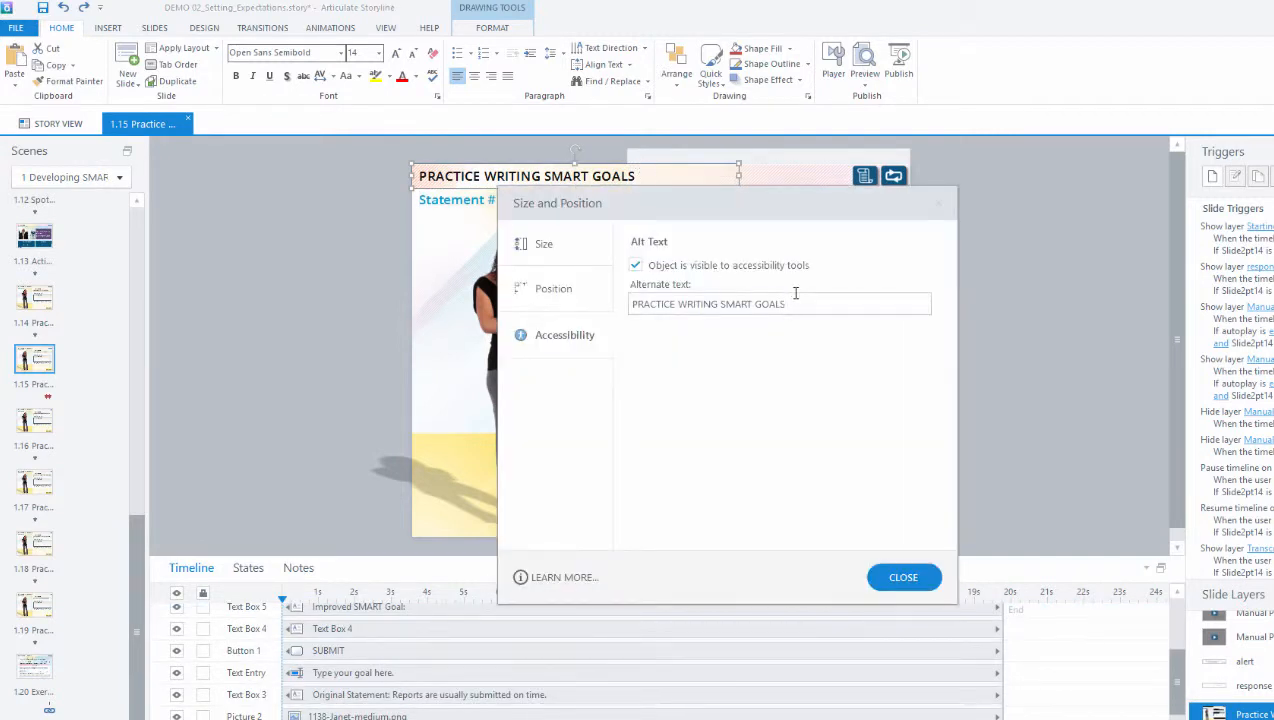
pyautogui.hotkey('ctrl', 'v')
pyautogui.click(455, 199)
pyautogui.click(636, 266)
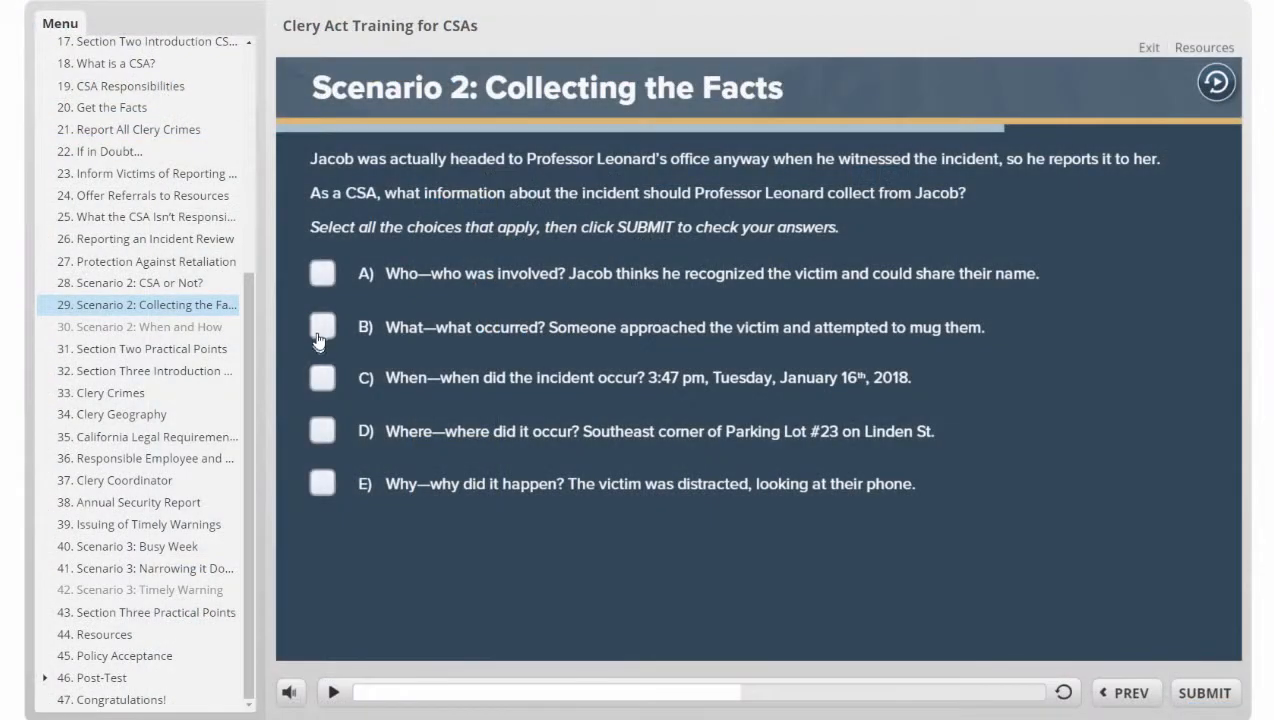
# Tick answers B, C and D on the Scenario 2 quiz and submit them
pyautogui.click(319, 337)
pyautogui.click(323, 384)
pyautogui.click(323, 440)
pyautogui.click(1208, 690)
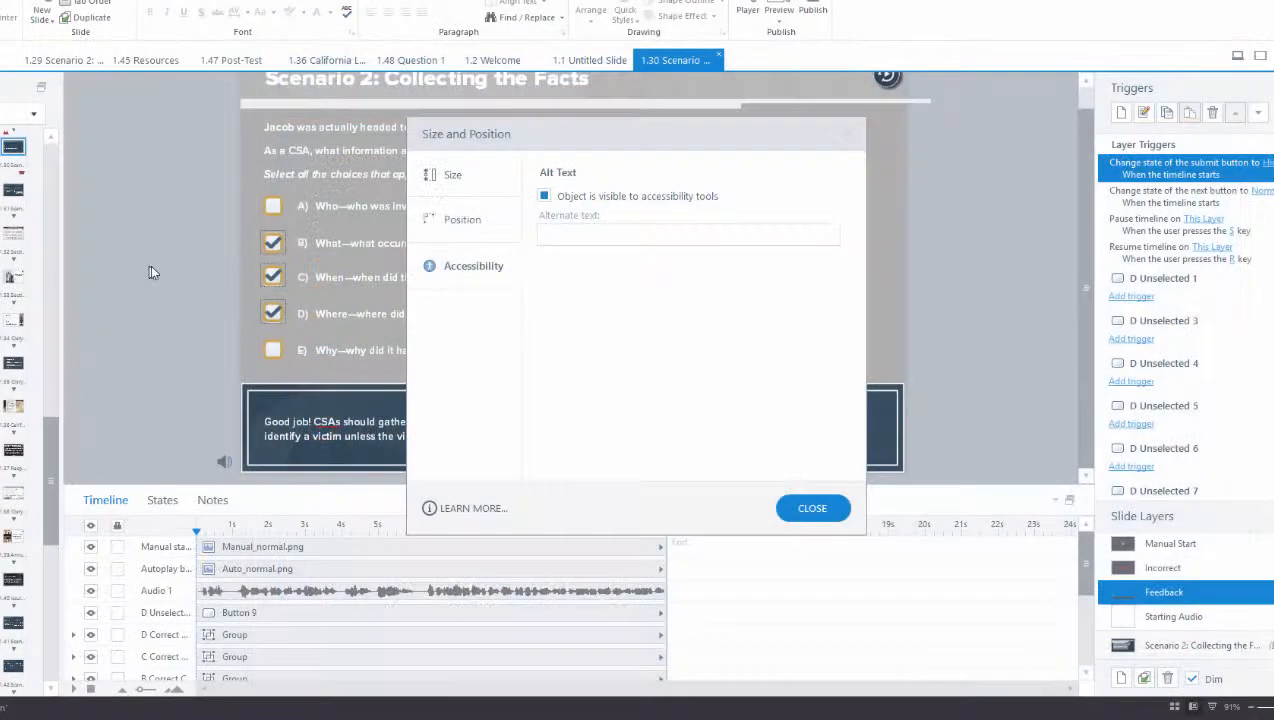
# Inspect the checkbox A, checkbox B and B Correct group objects on slide 1.30
pyautogui.click(273, 205)
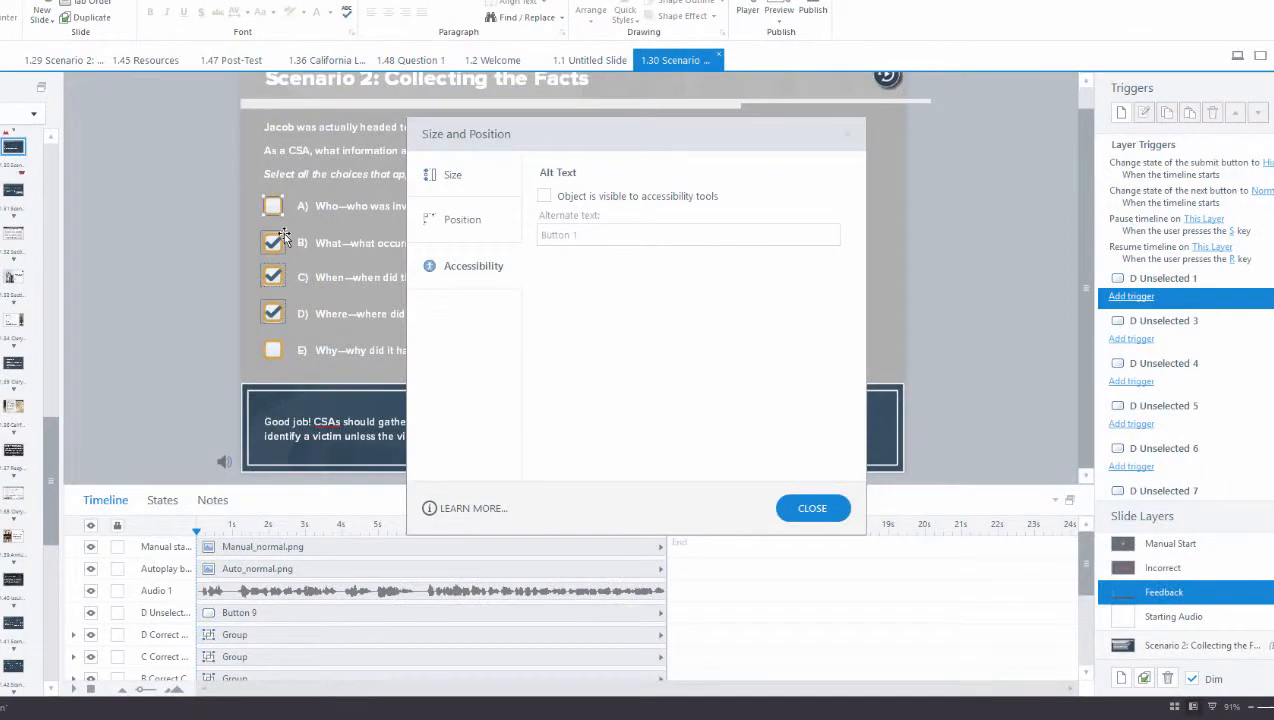
pyautogui.click(283, 251)
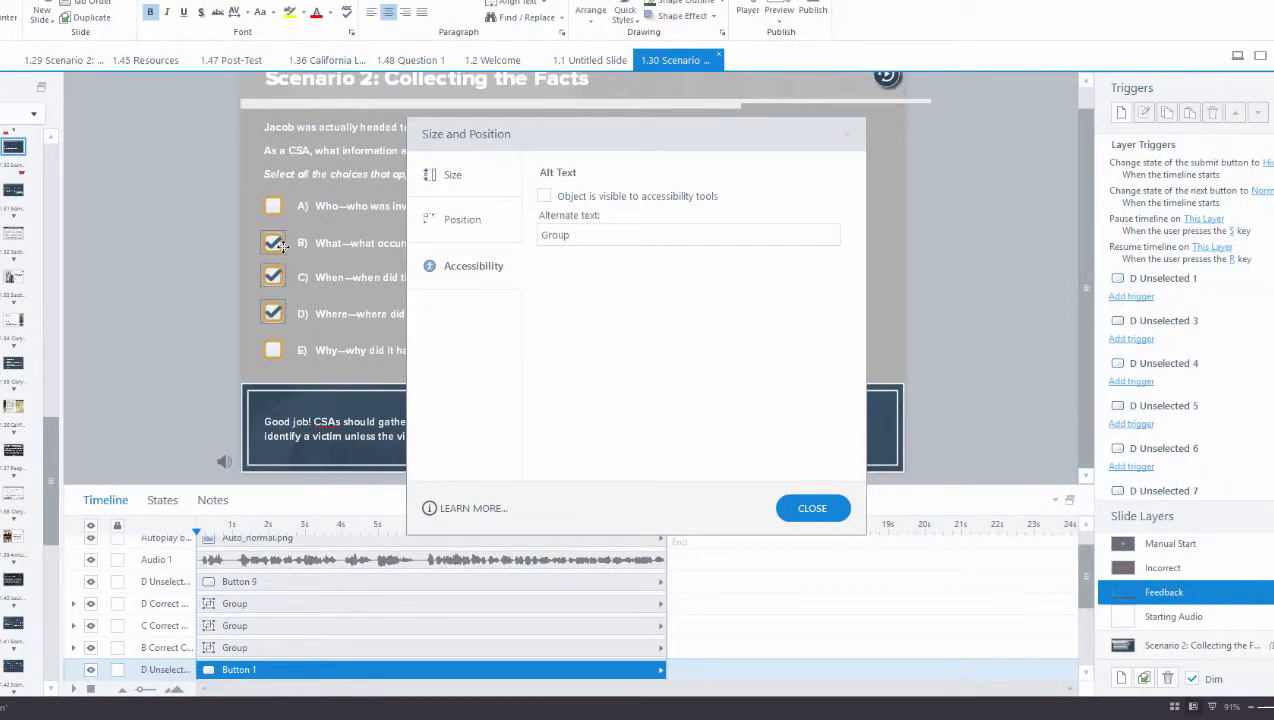
pyautogui.click(279, 245)
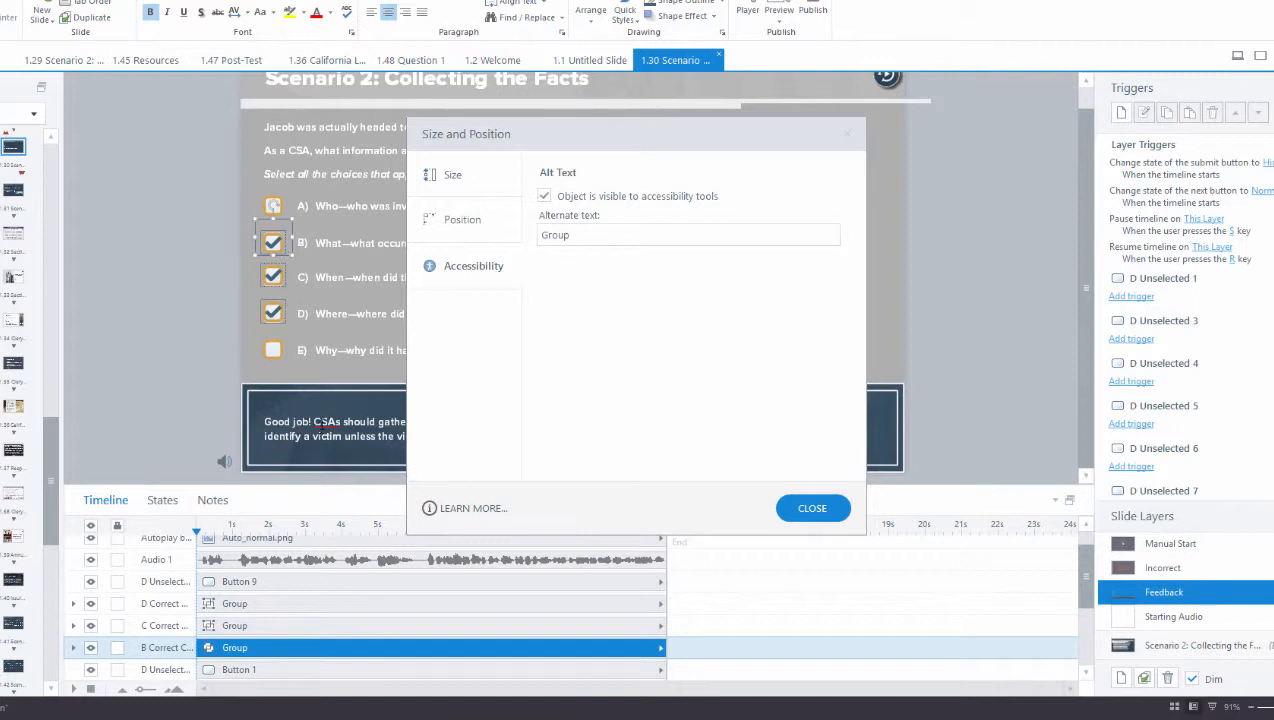
# Copy the entire alternate text of the Good job feedback text box
pyautogui.click(325, 424)
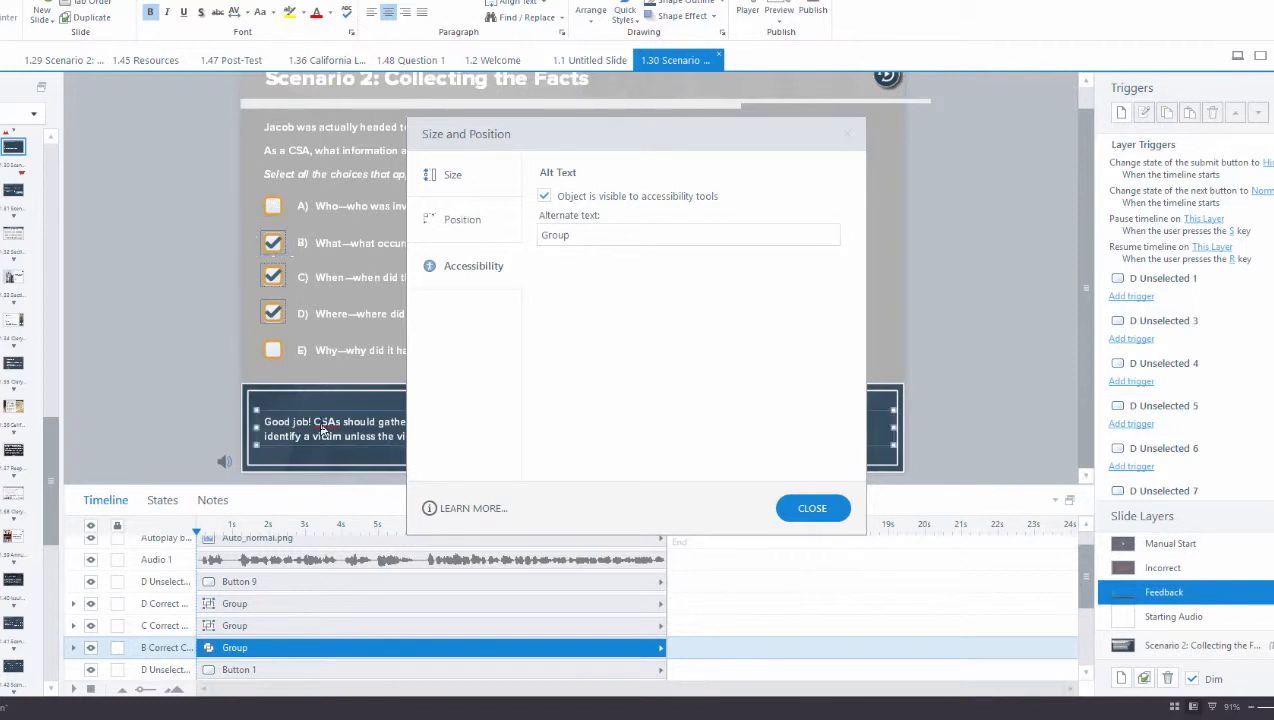
pyautogui.tripleClick(587, 236)
pyautogui.rightClick(587, 236)
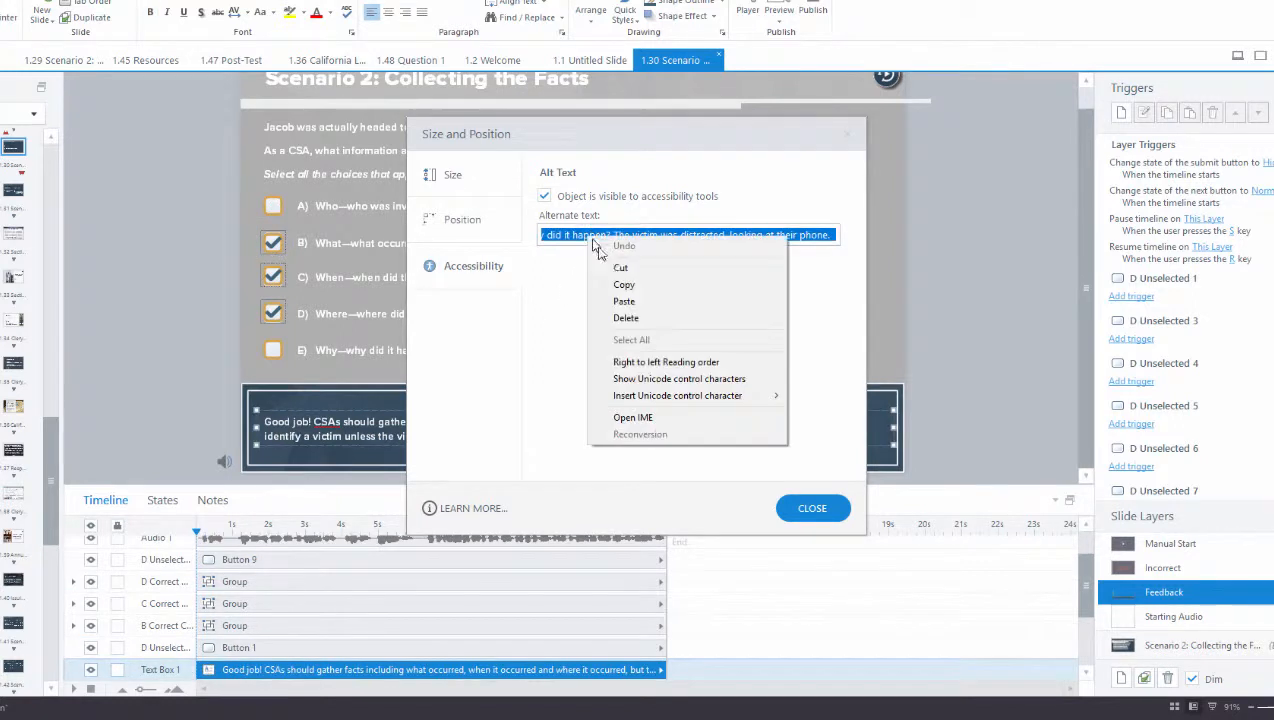
pyautogui.click(624, 285)
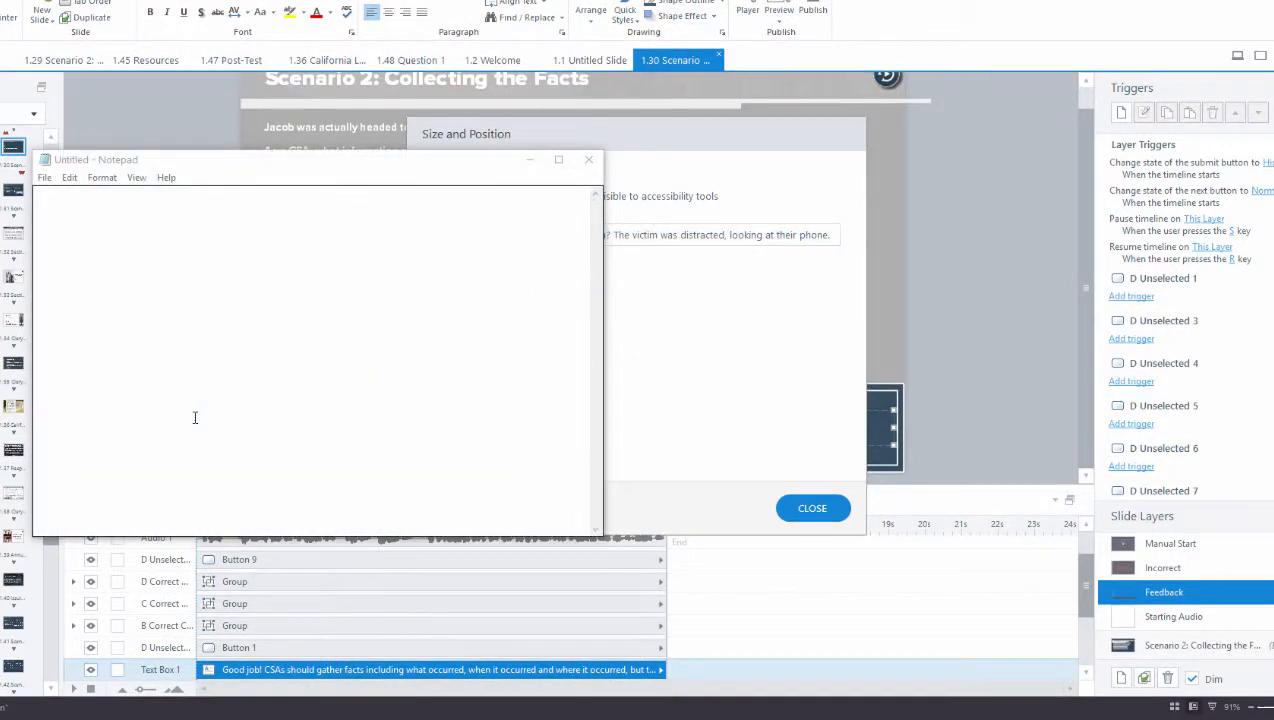
# Paste the feedback text into Notepad and highlight 'Correct answers include:'
pyautogui.rightClick(195, 405)
pyautogui.click(228, 482)
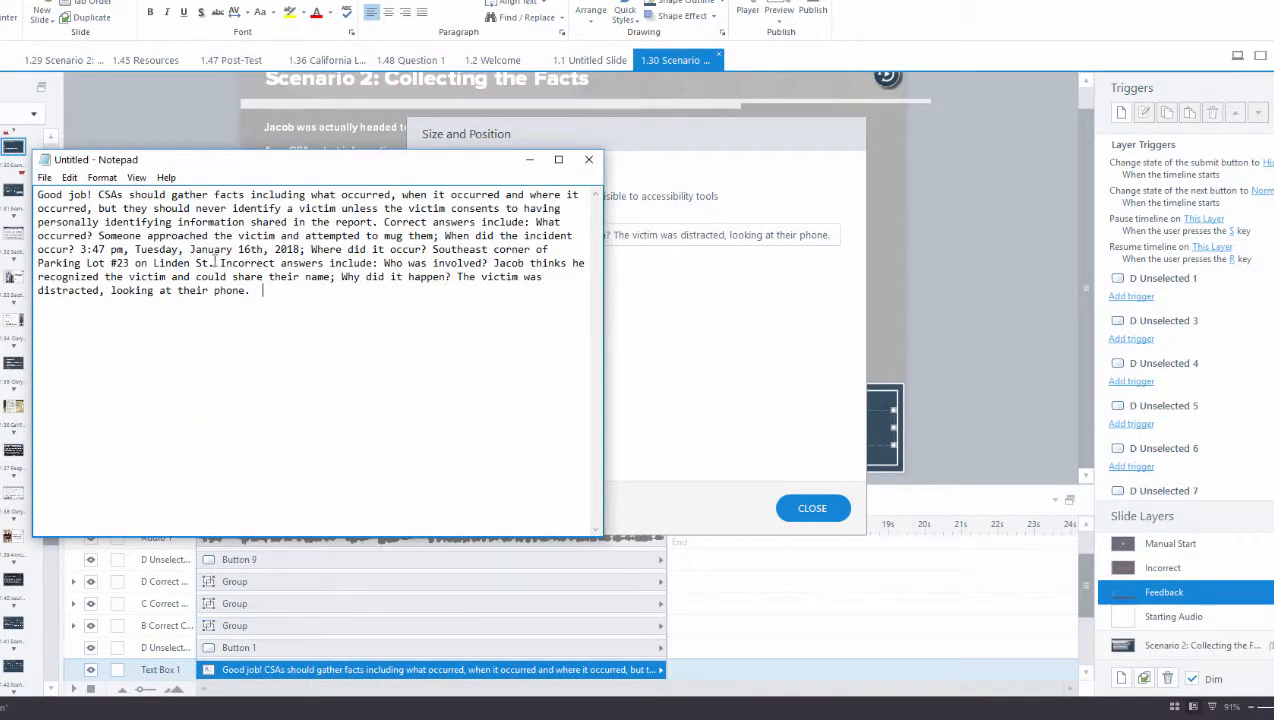
pyautogui.moveTo(220, 263); pyautogui.dragTo(533, 224)
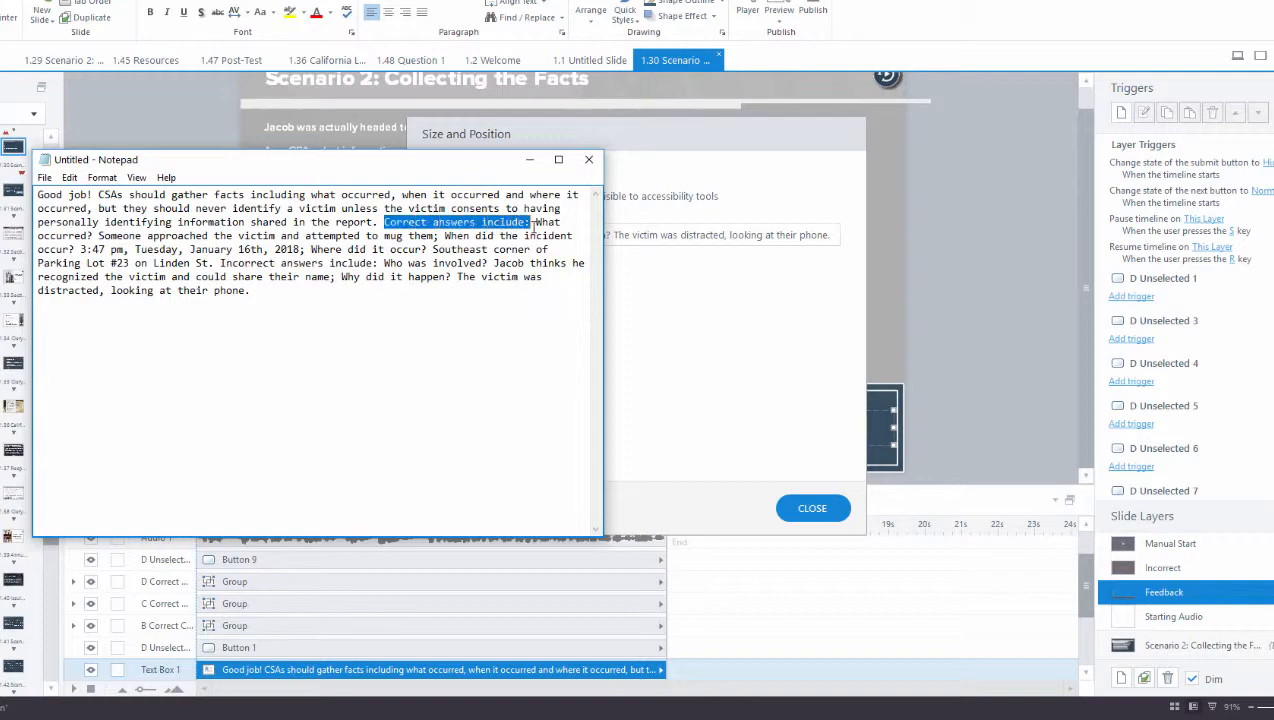